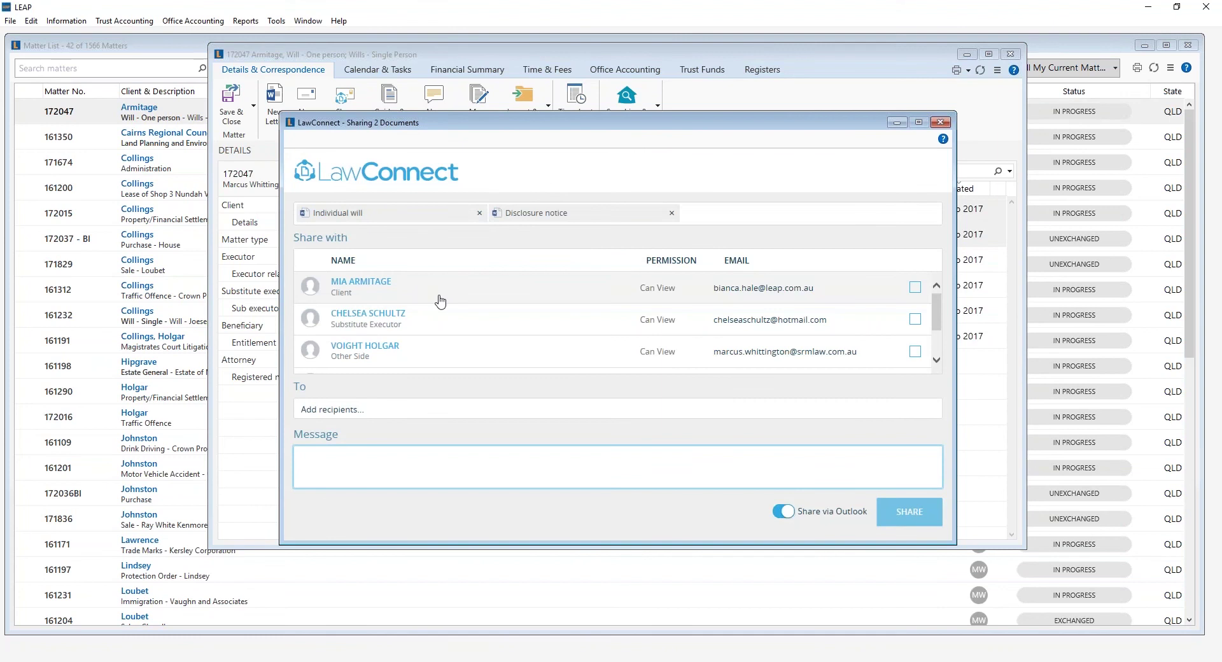
# Share Individual will.docx and Disclosure notice.docx with the client's e-mail via Outlook, asking for review and comments.
pyautogui.click(371, 410)
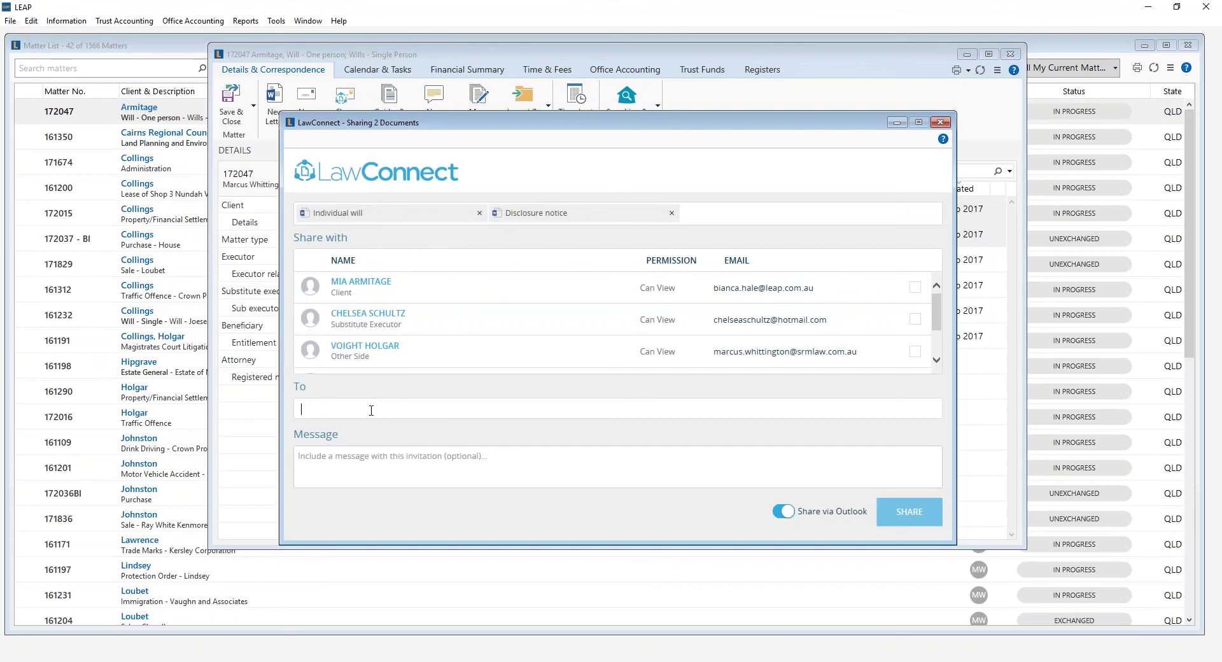
pyautogui.press('Tab')
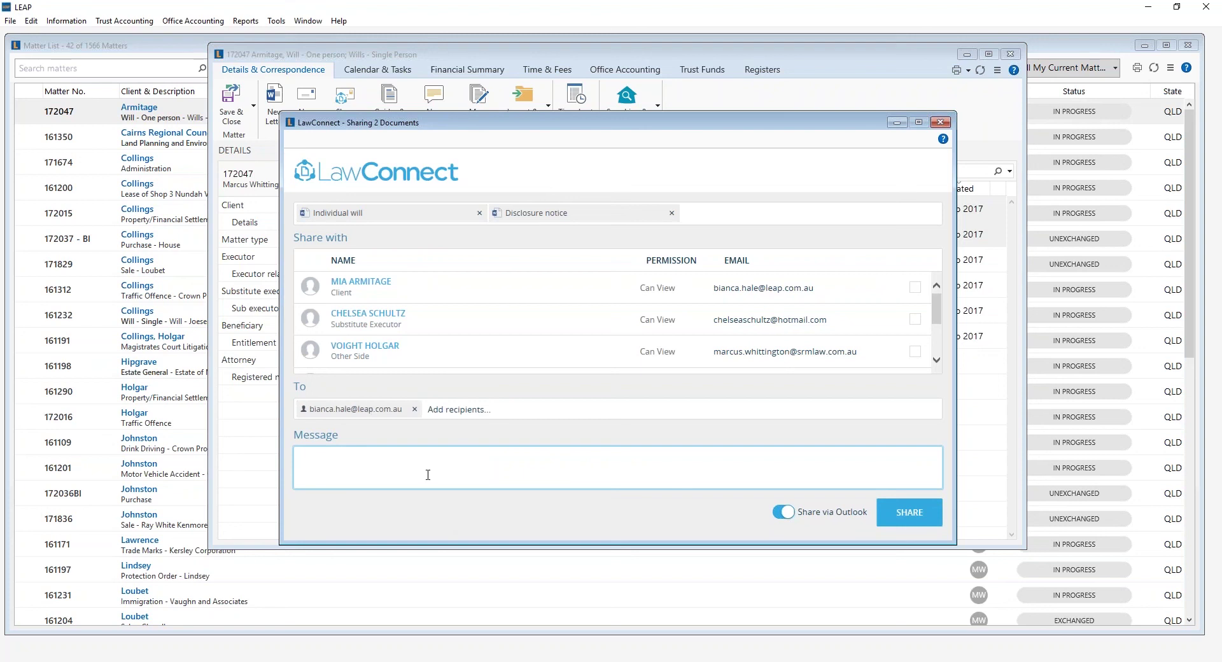
pyautogui.write('Please find attached your Will documents. Please review and make comments.')
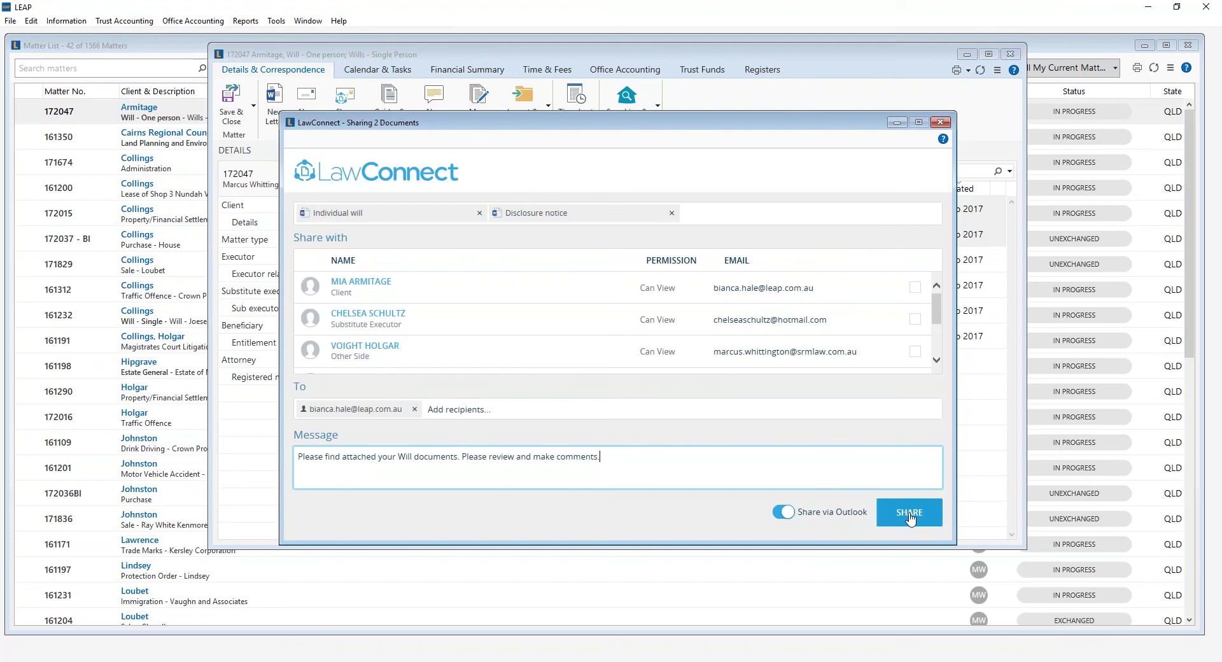
pyautogui.click(785, 513)
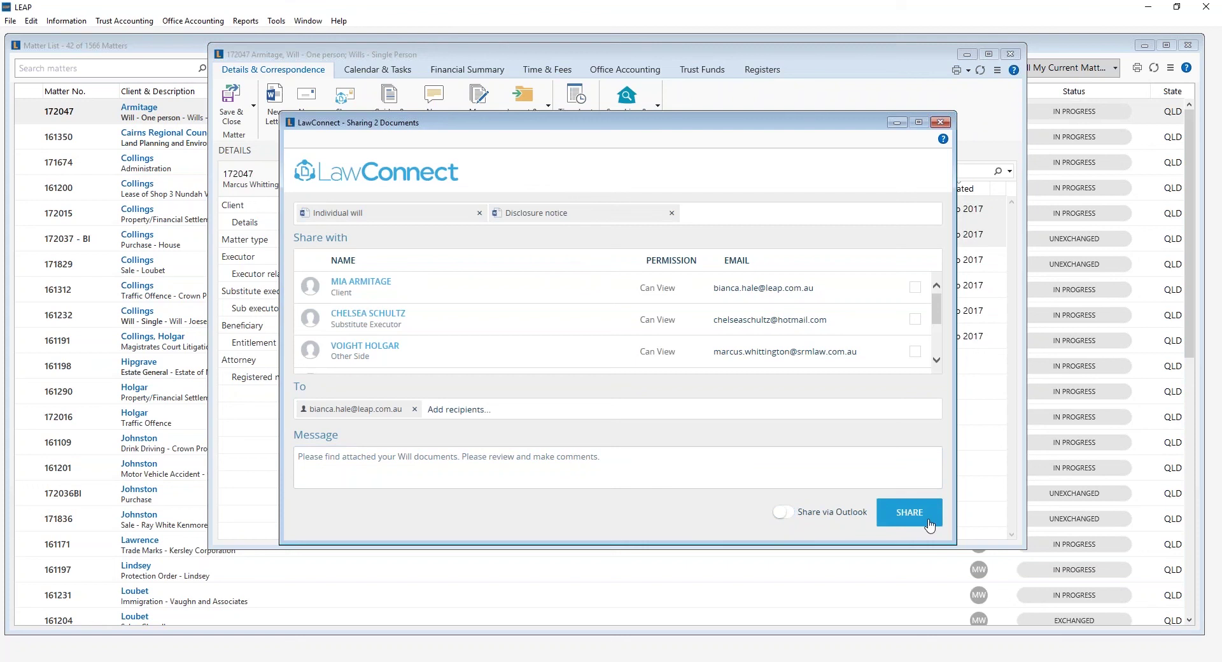
pyautogui.click(784, 513)
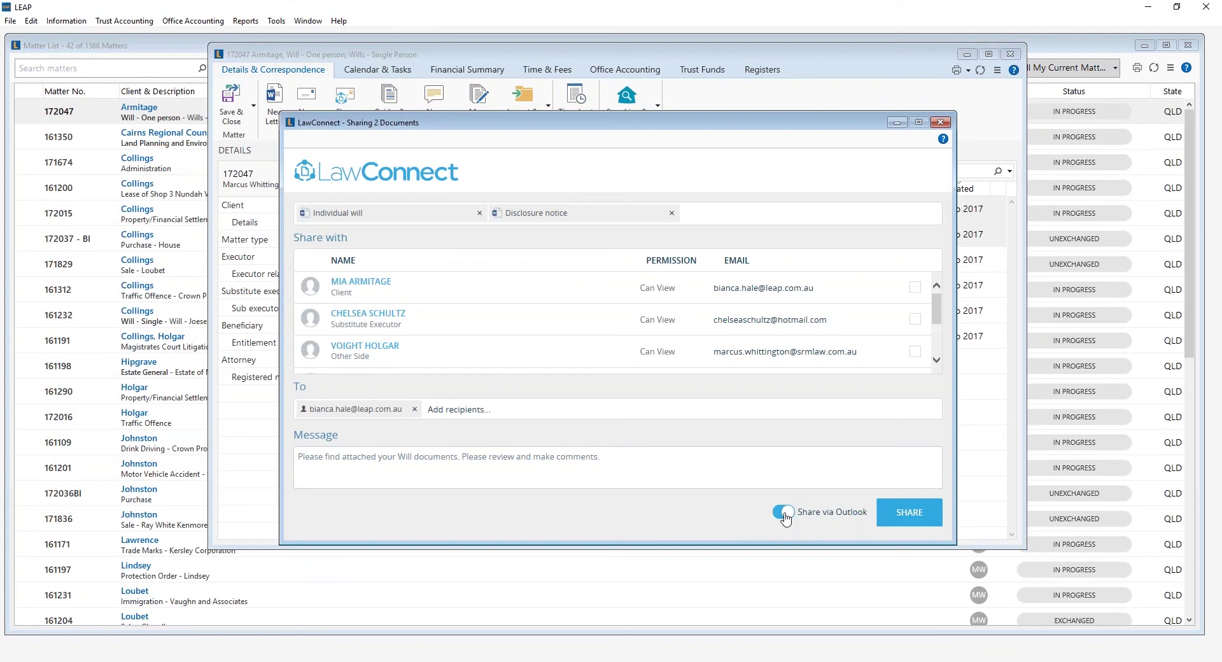
pyautogui.click(915, 517)
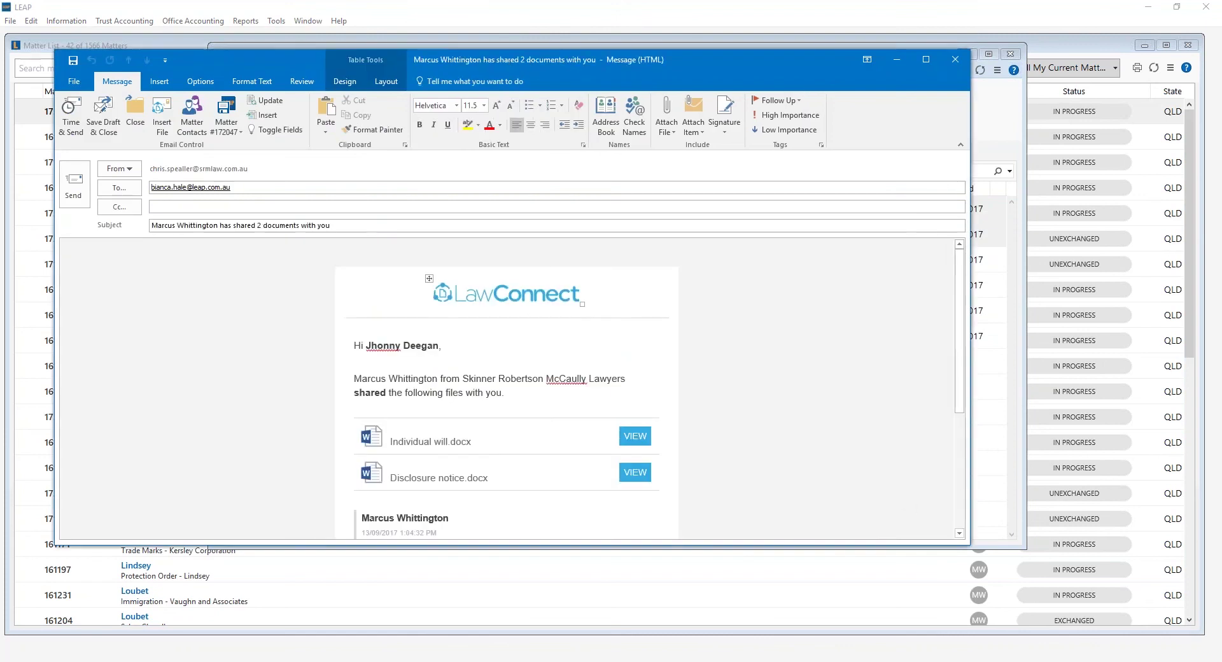
# Review the LawConnect sharing email's body in Outlook and send it to the client.
pyautogui.scroll(-5, 447, 383)
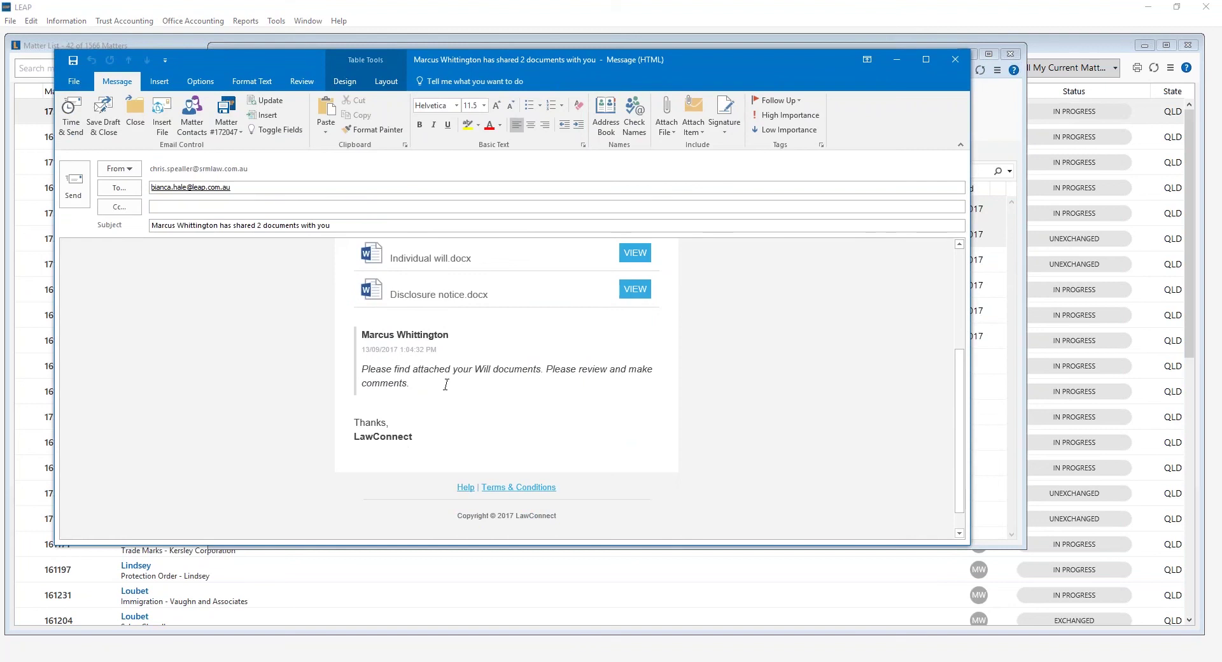
pyautogui.scroll(5, 445, 384)
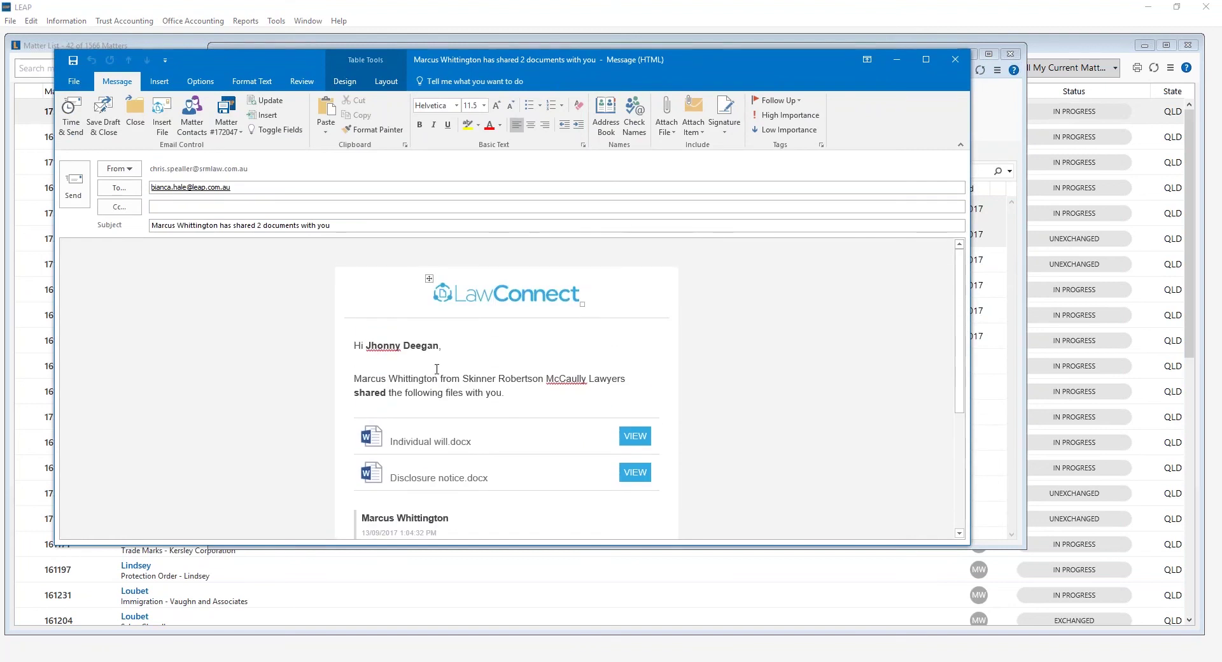
pyautogui.click(71, 182)
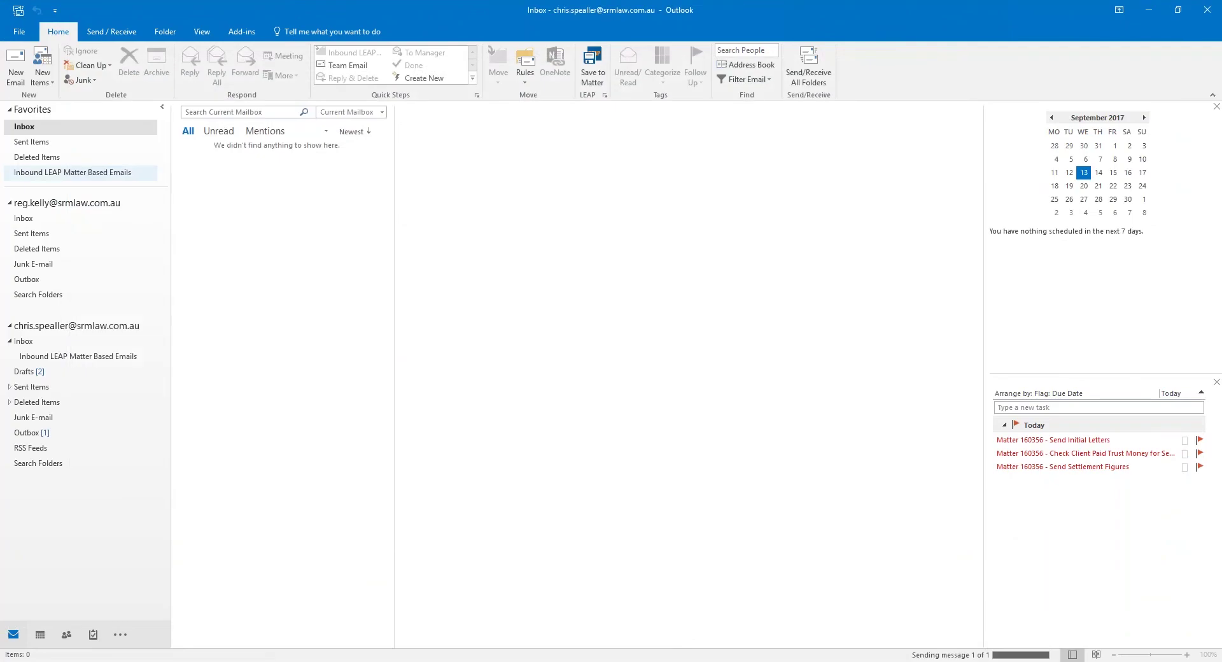
# Back in LEAP, check both will documents show as shared via LawConnect, then switch to Chrome.
pyautogui.click(1149, 9)
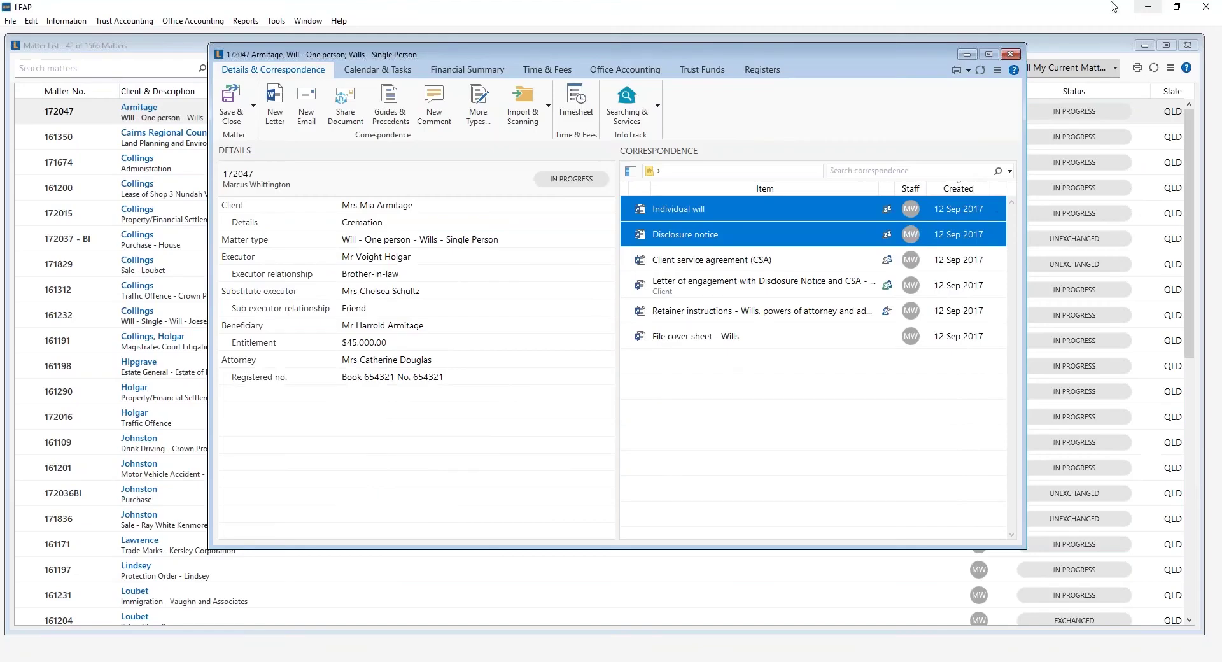
pyautogui.click(751, 391)
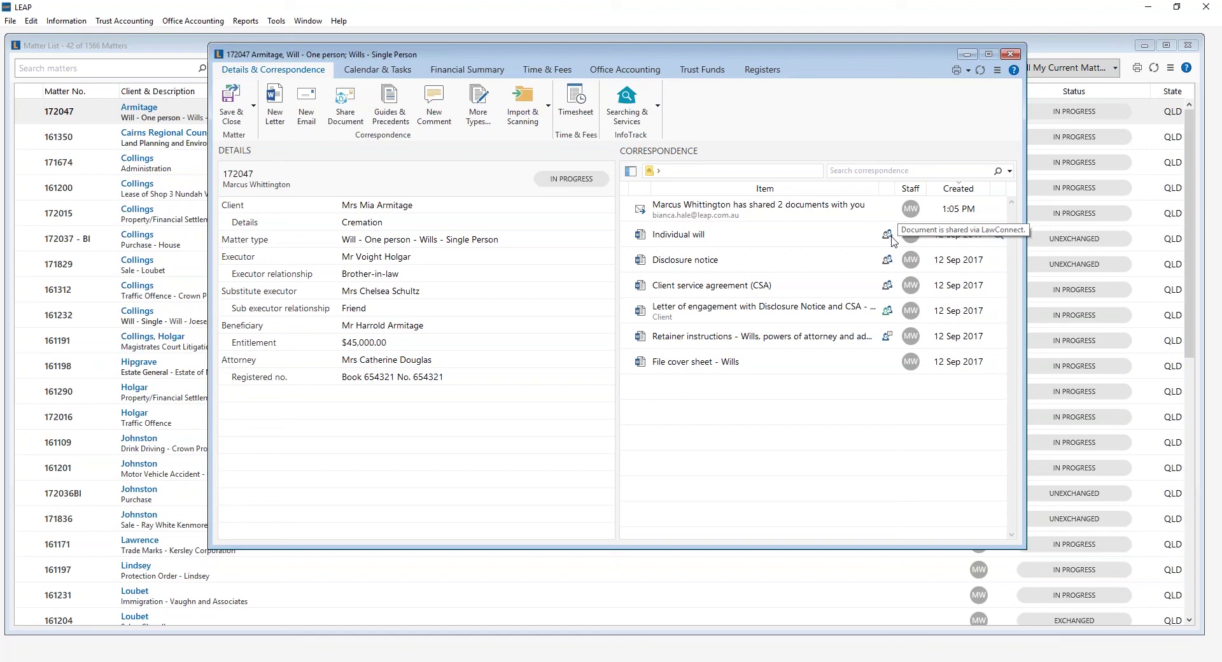
pyautogui.moveTo(894, 316)
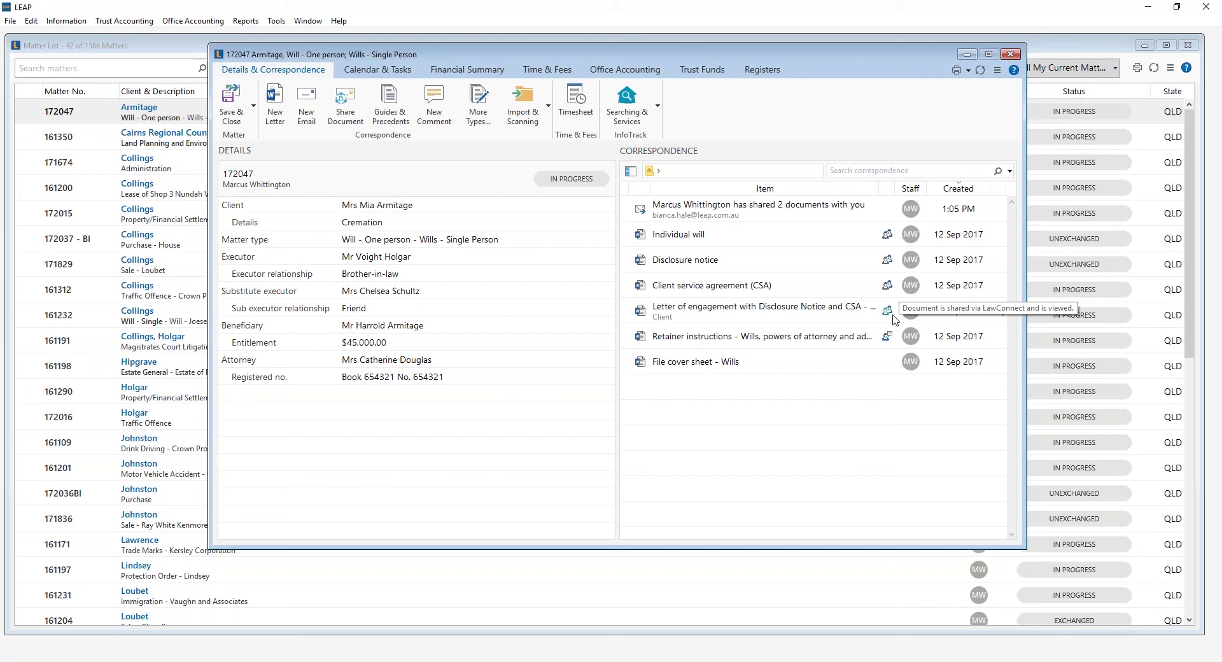
pyautogui.click(446, 661)
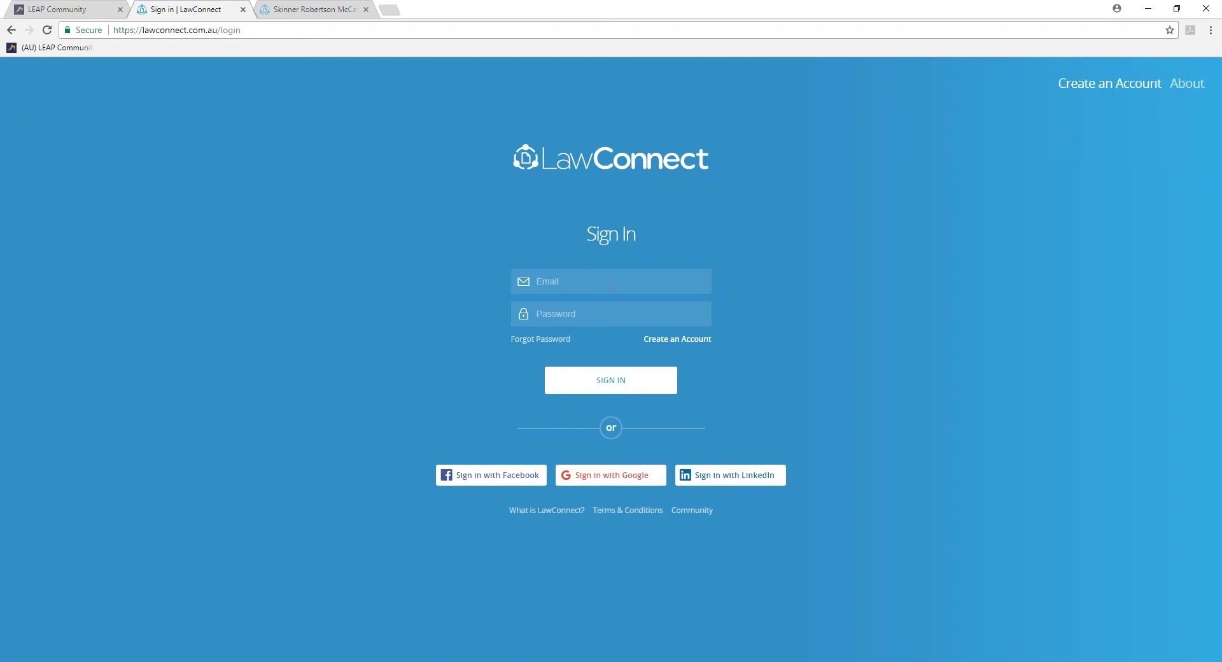
# Open the Armitage folder on the Skinner Robertson McCaully LawConnect page in grid view and view Individual will.
pyautogui.click(315, 8)
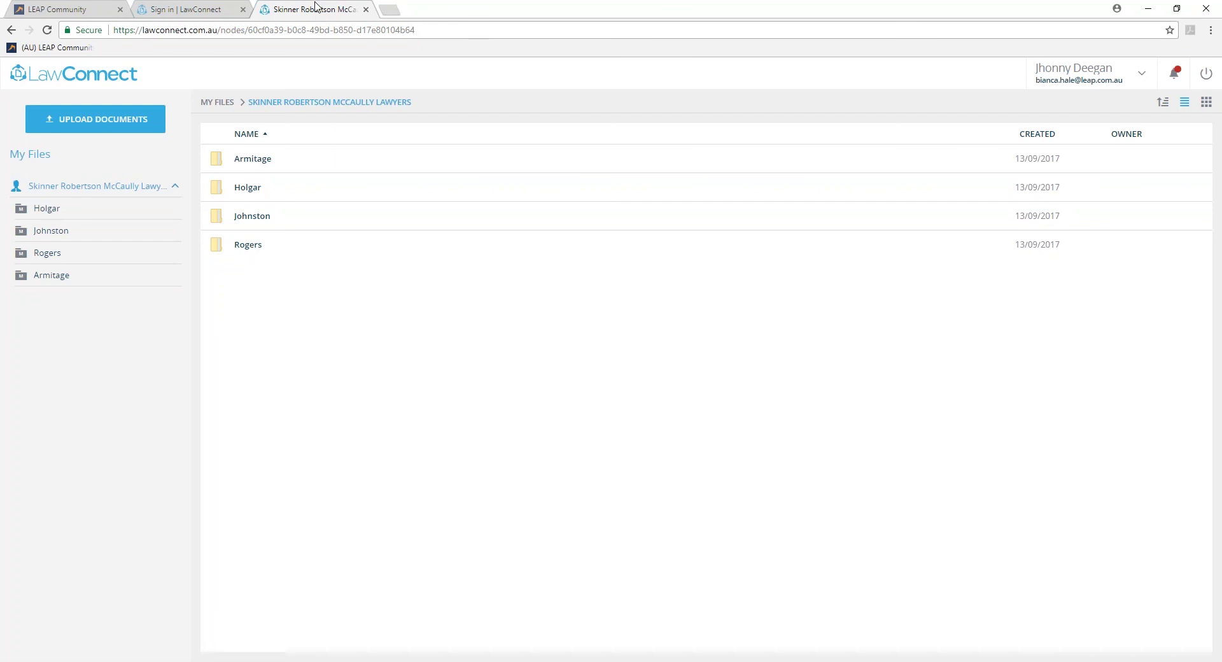
pyautogui.click(255, 159)
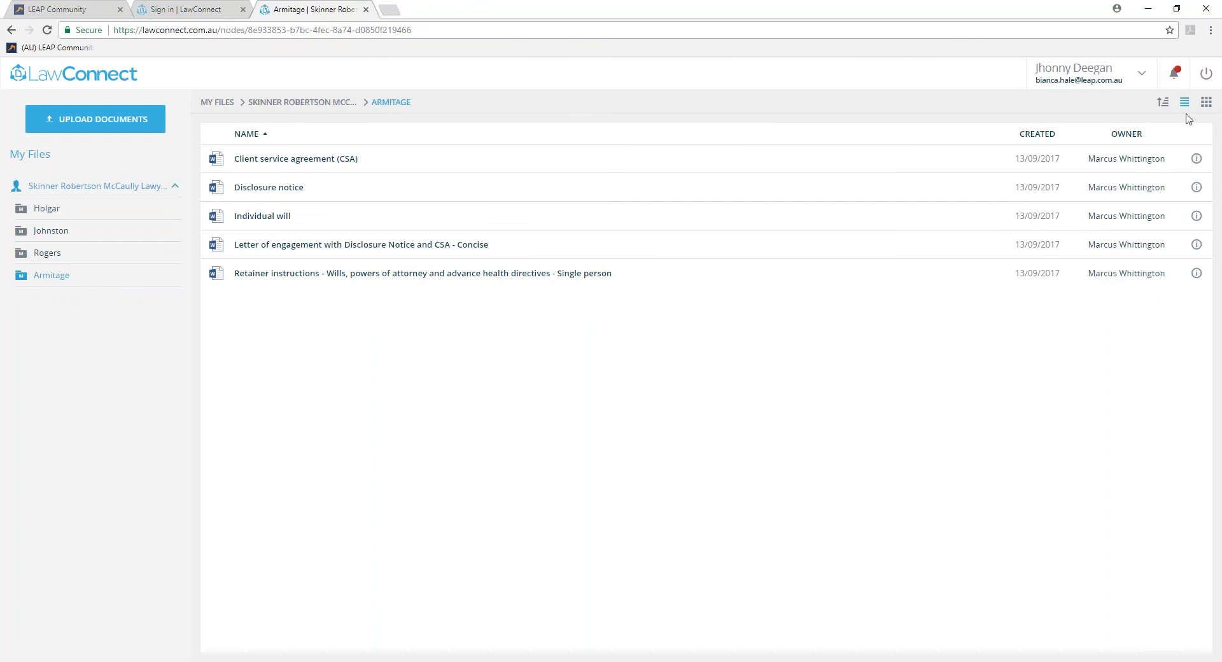
pyautogui.click(1206, 102)
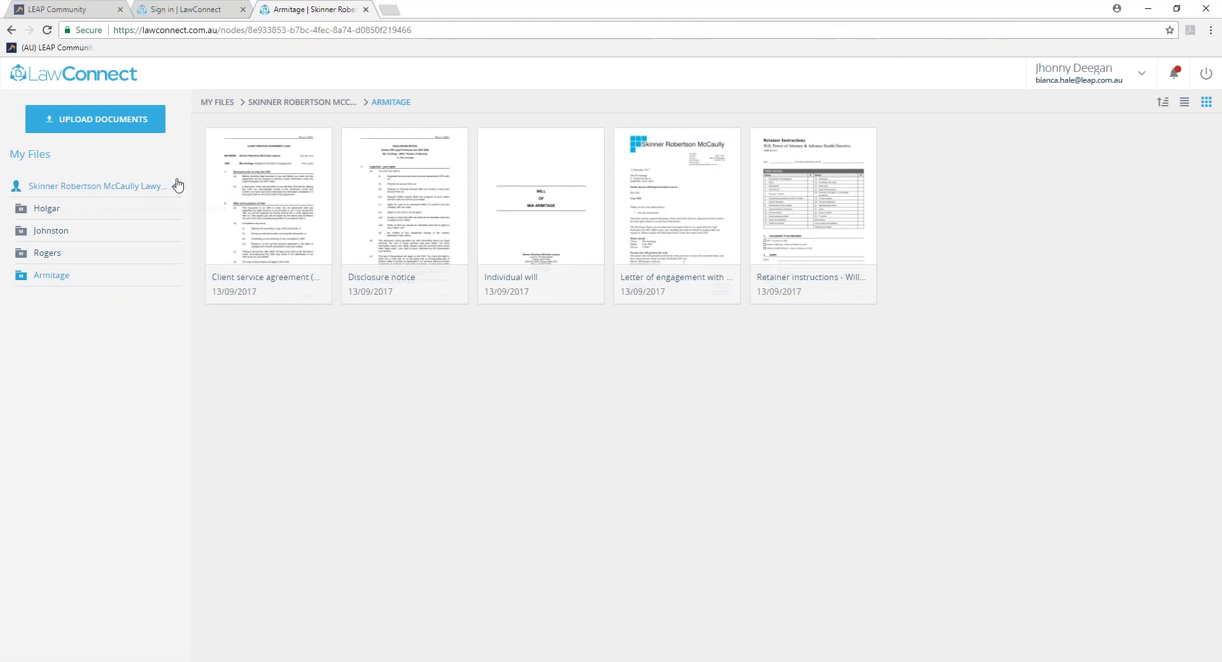
pyautogui.moveTo(224, 176)
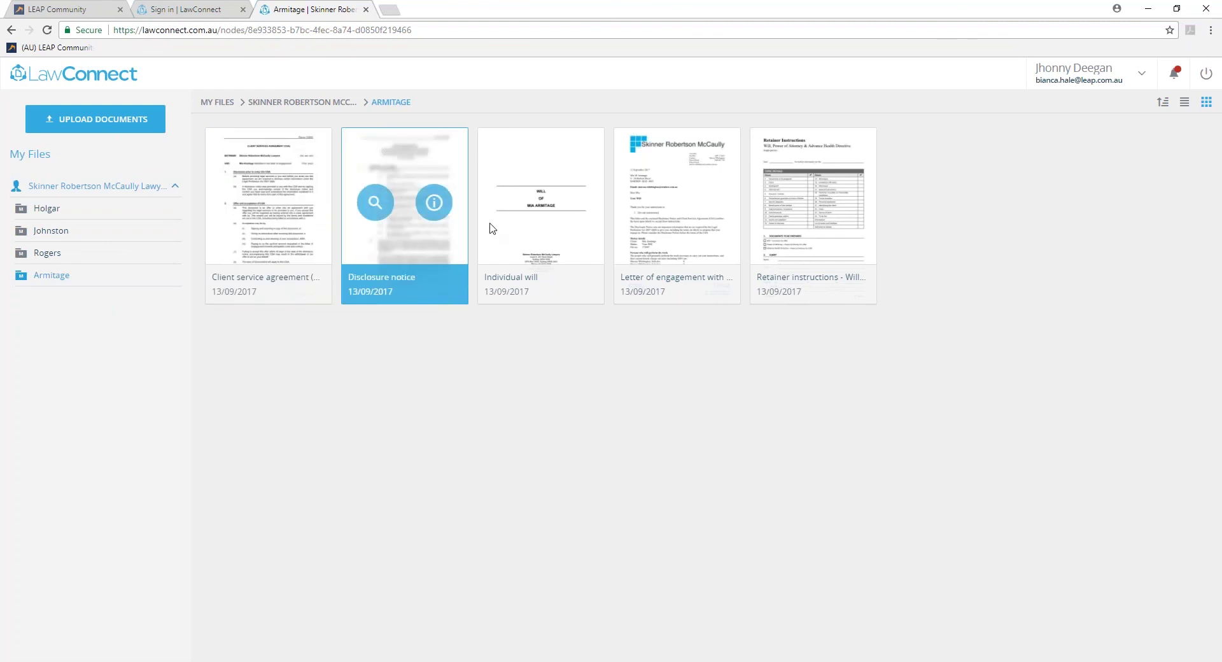
pyautogui.click(512, 203)
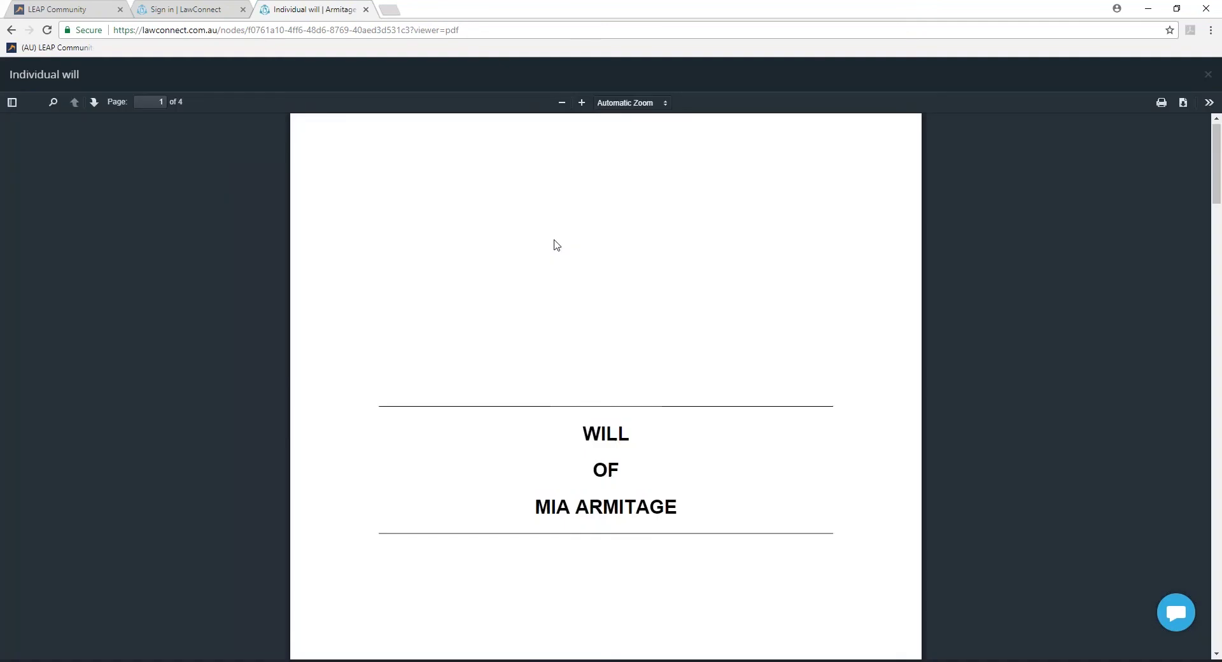
# Add the comment 'Could you please explain this section in more detail to me?' to clause 4, then show all comments.
pyautogui.scroll(-10, 592, 283)
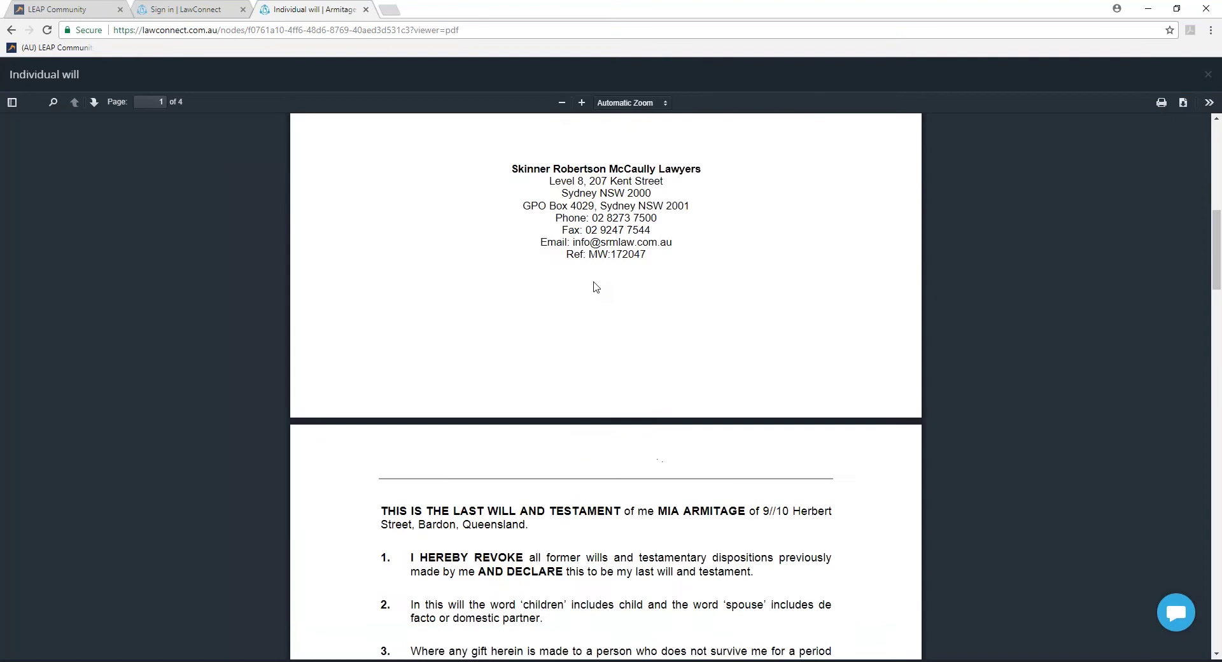
pyautogui.scroll(-6, 595, 286)
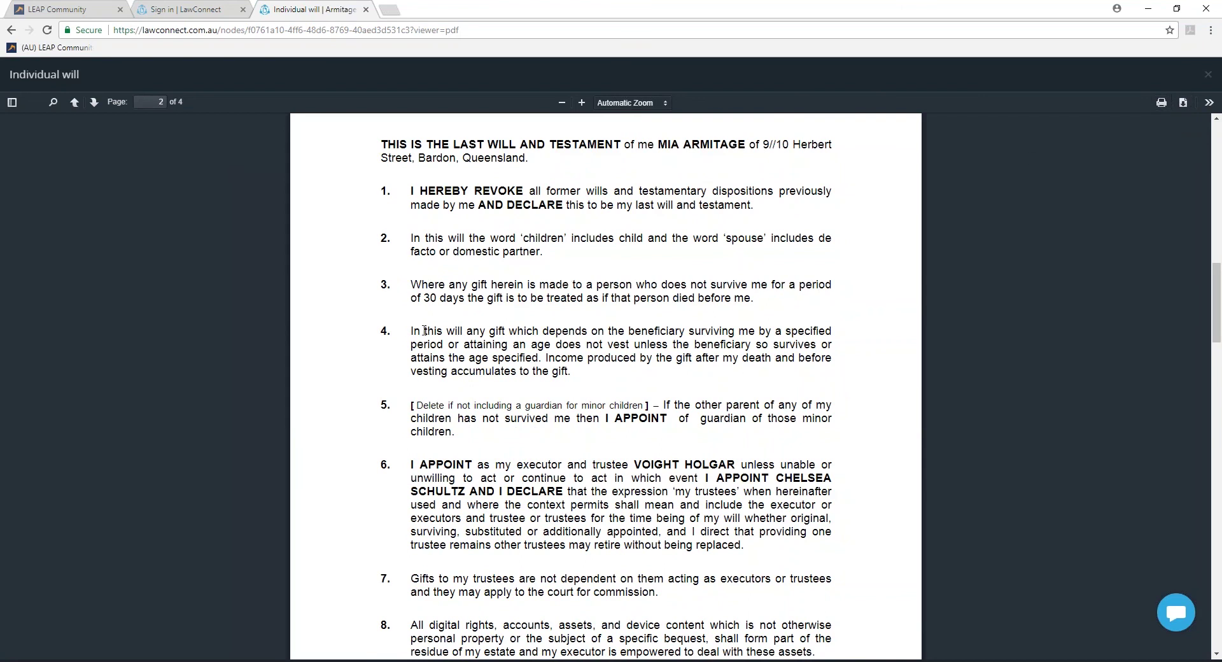
pyautogui.moveTo(426, 329); pyautogui.dragTo(571, 372)
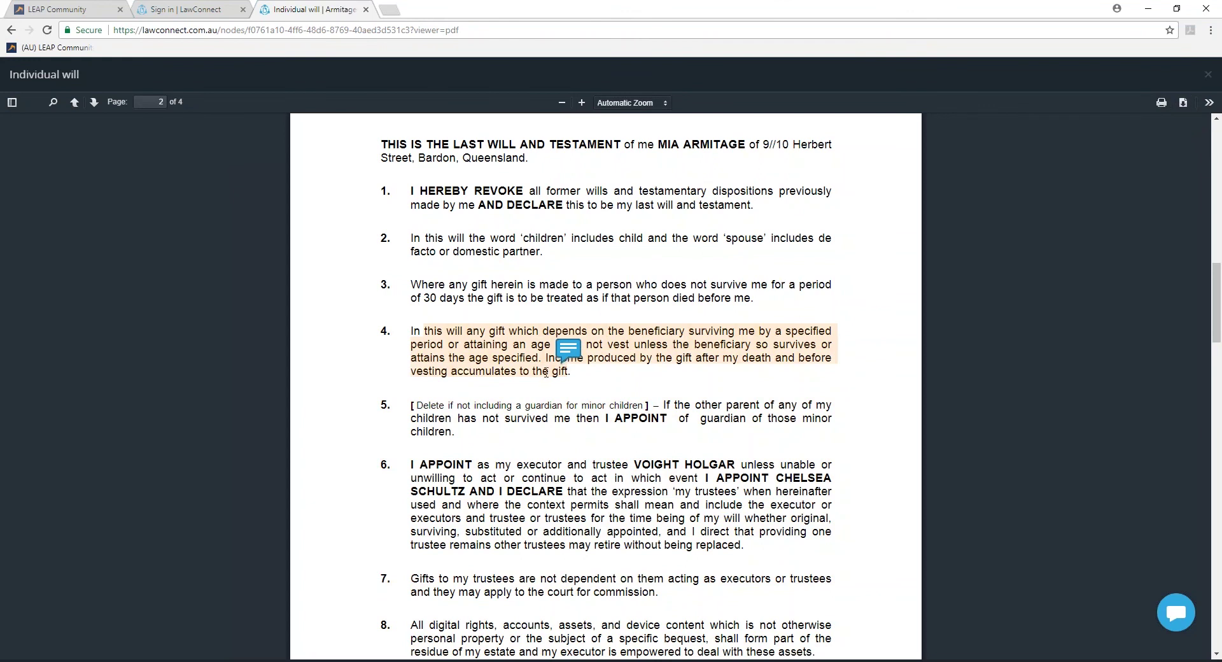
pyautogui.click(571, 350)
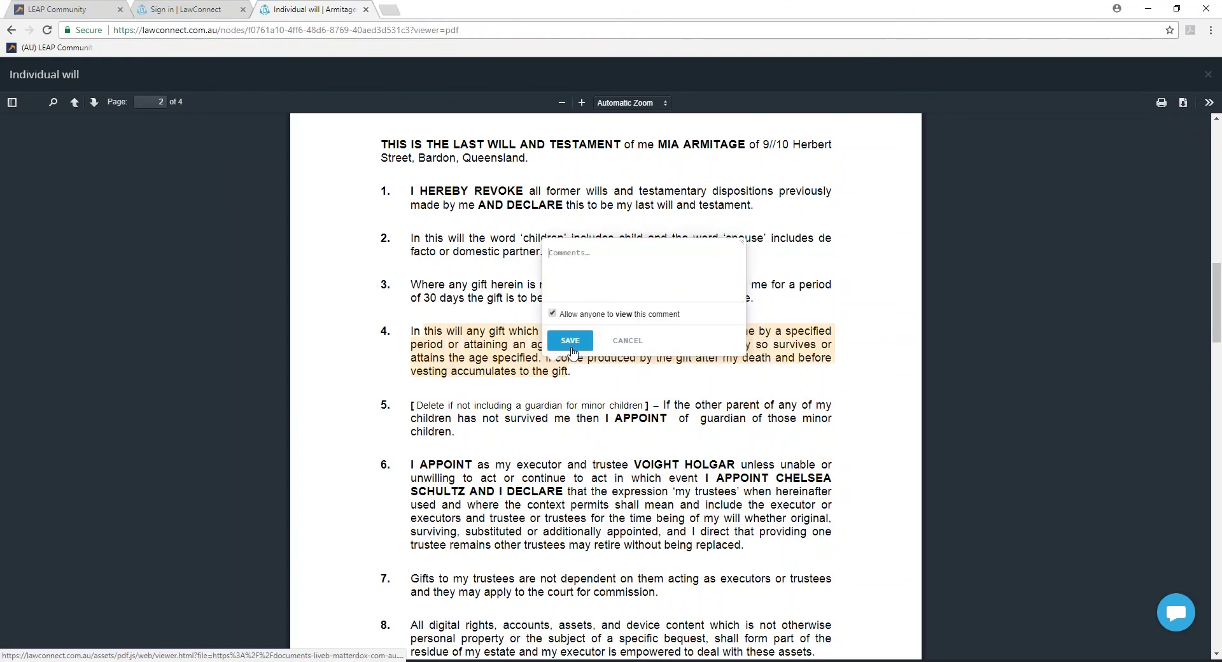
pyautogui.write('Coul')
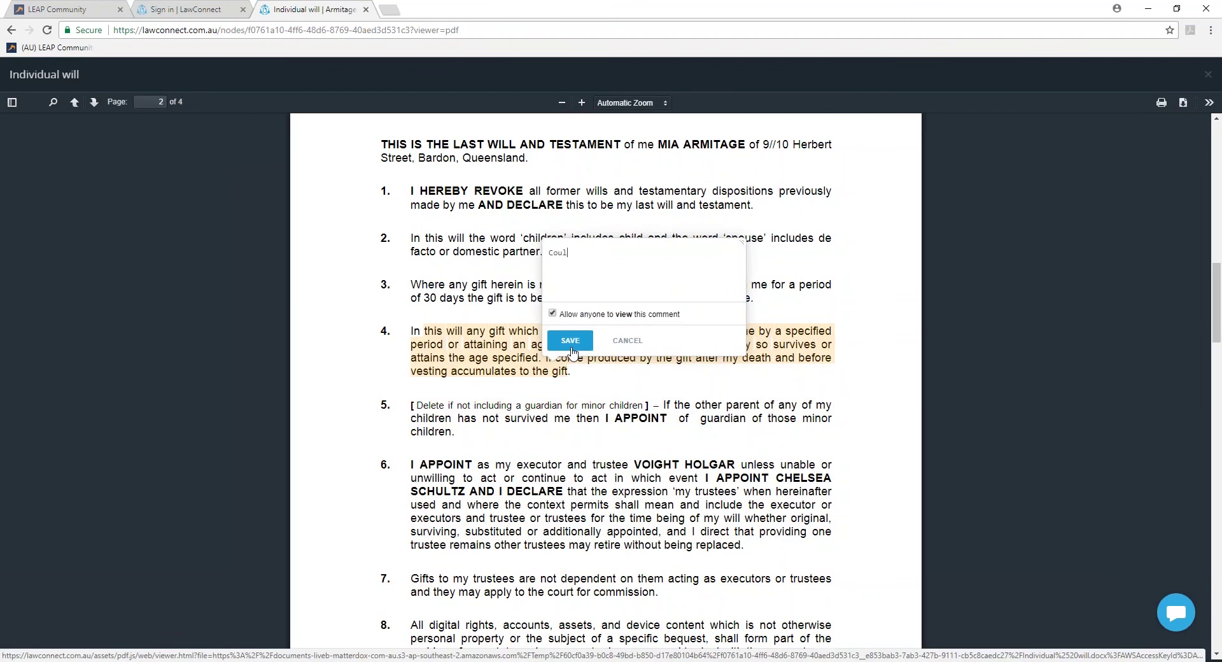
pyautogui.write('d you please explain this section in mor')
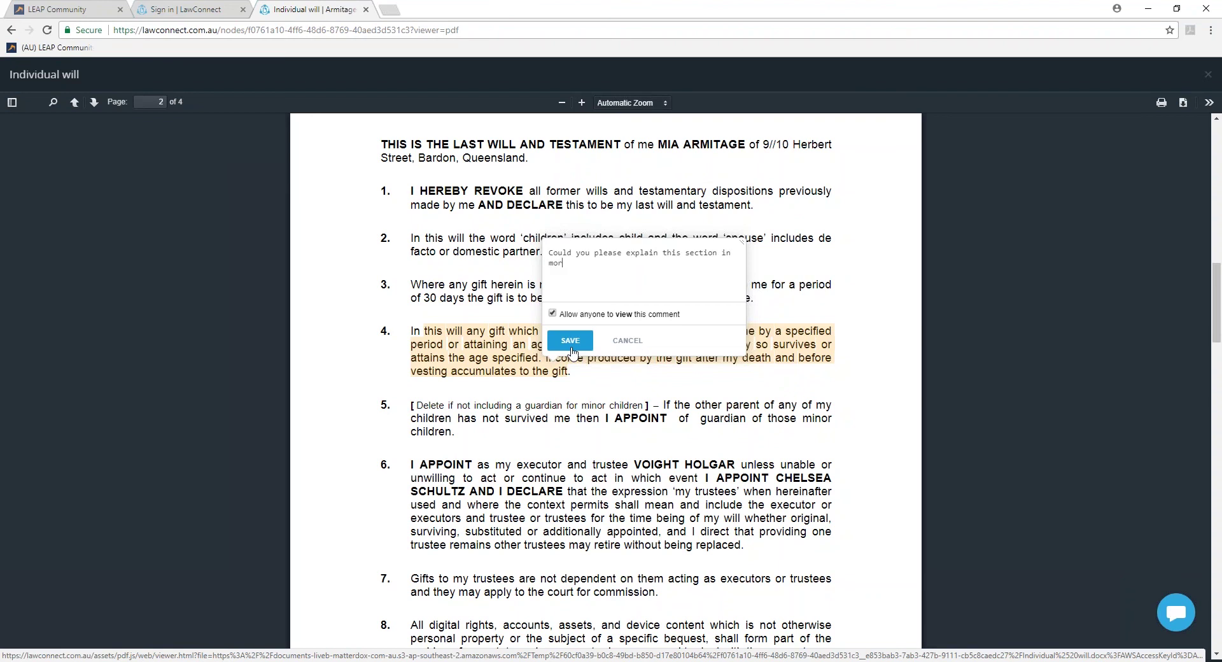
pyautogui.write('e detail to me?')
pyautogui.click(571, 341)
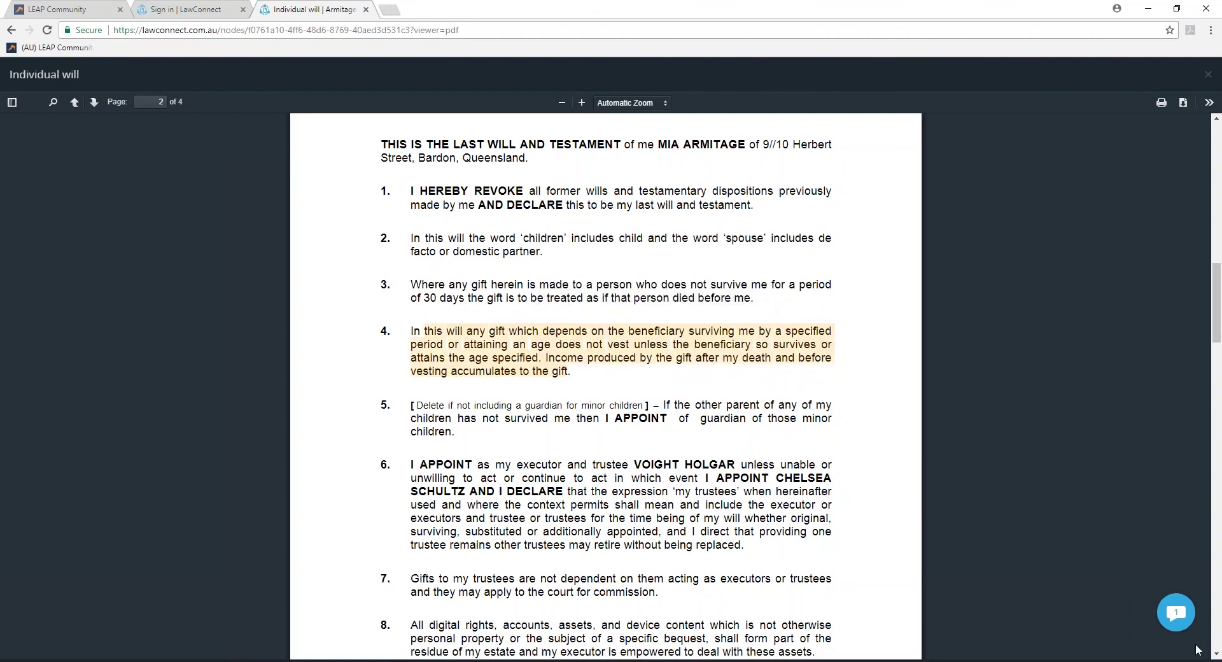
pyautogui.click(1176, 613)
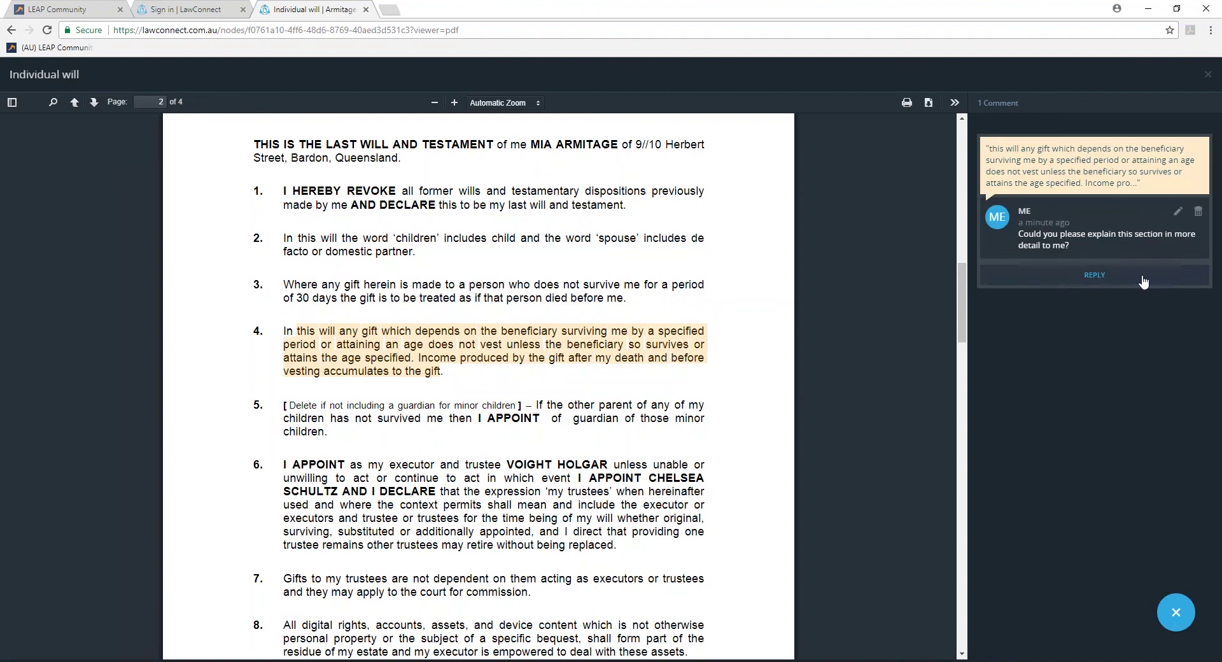
pyautogui.moveTo(1026, 226)
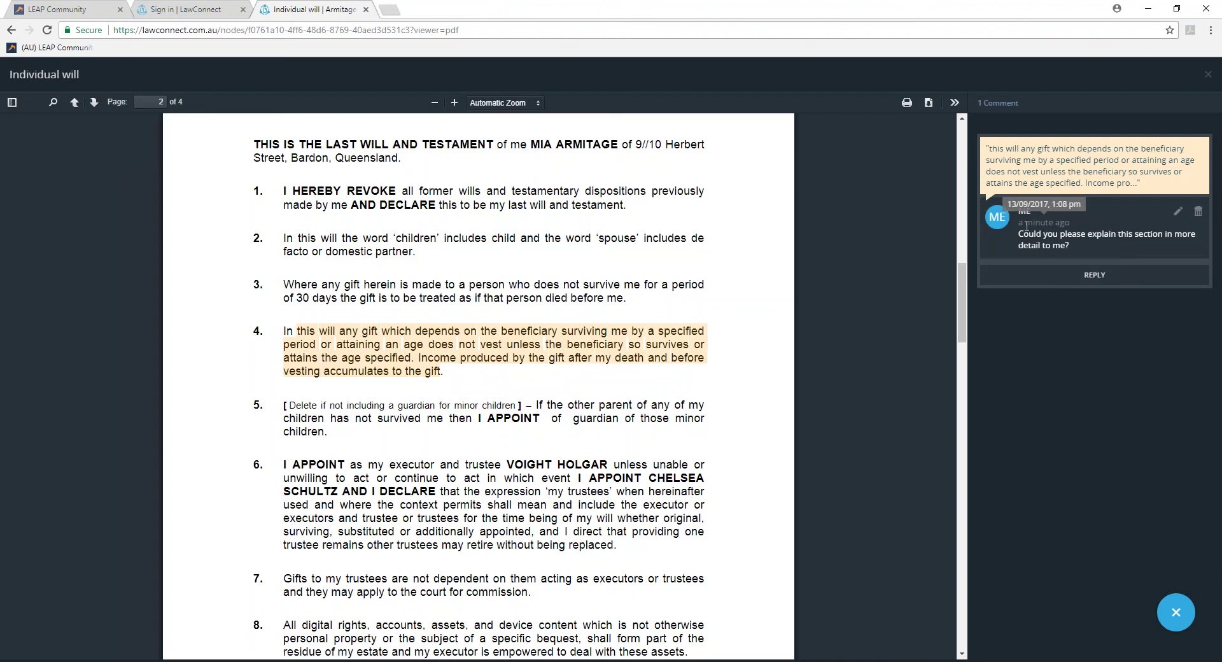
# Upload Signed Contract for SRM Lawyers to the Armitage folder, then return to the LEAP matter.
pyautogui.click(1210, 75)
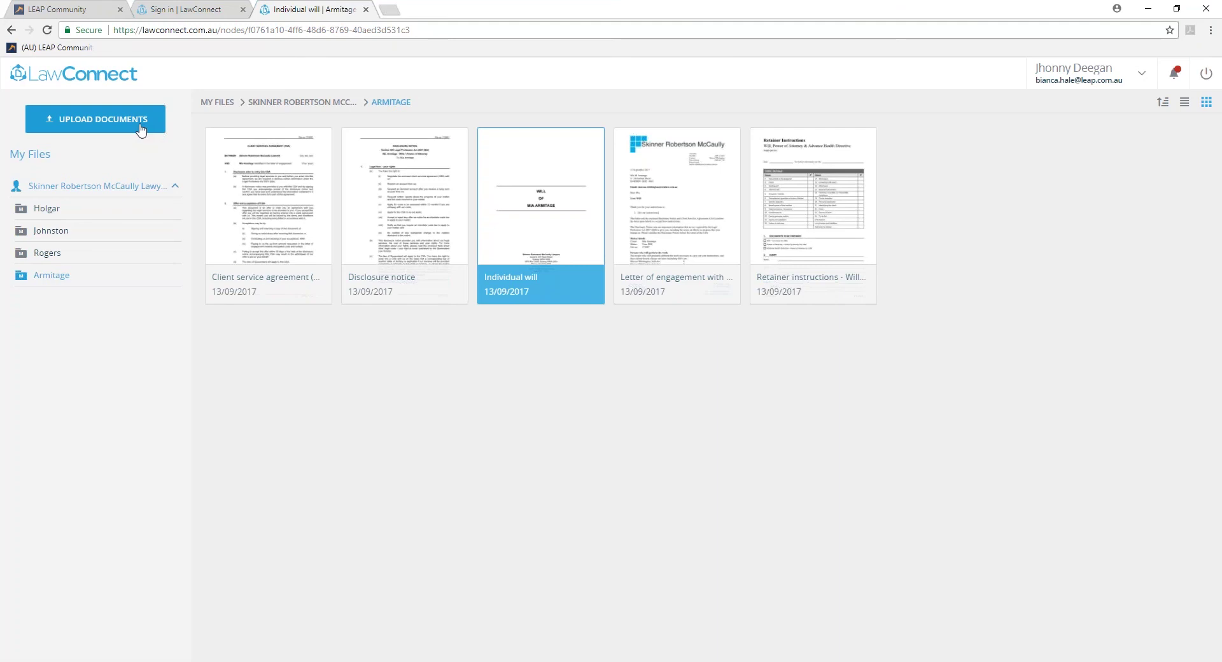
pyautogui.click(141, 127)
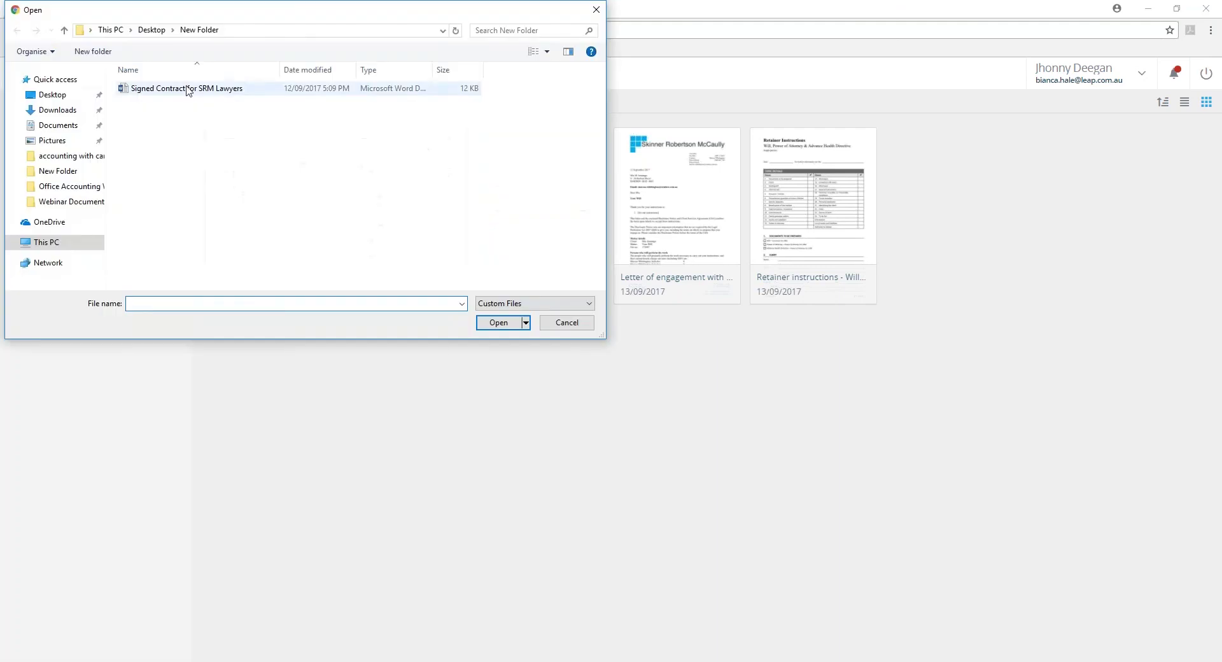
pyautogui.click(185, 89)
pyautogui.click(512, 324)
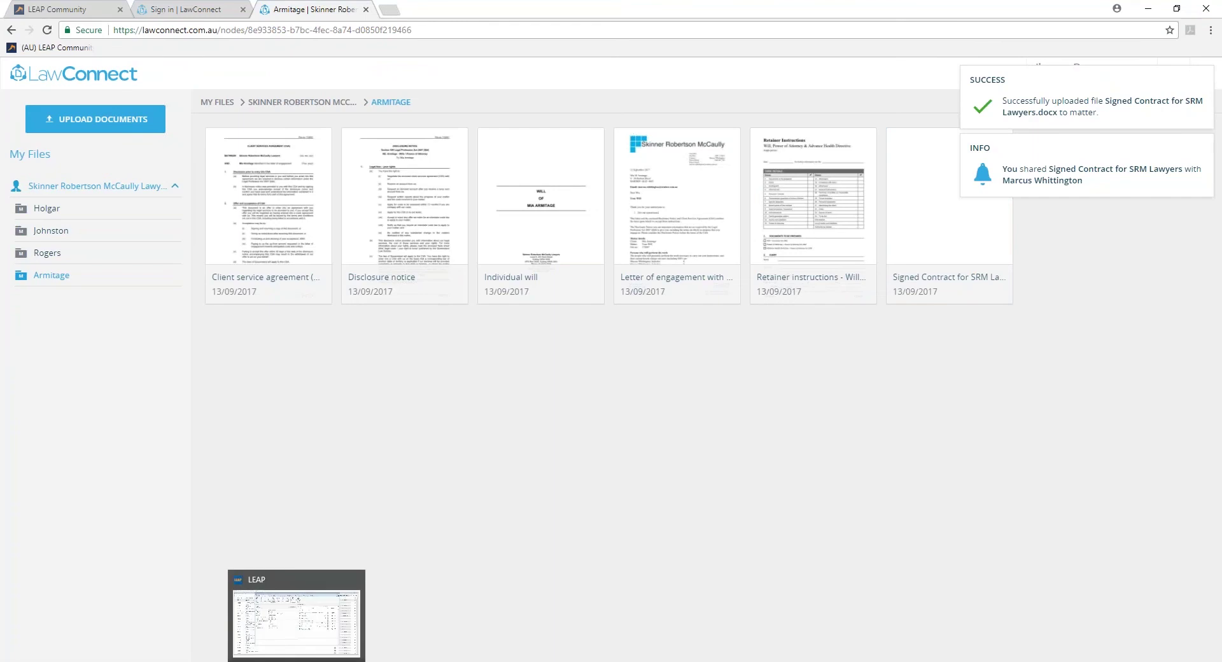
pyautogui.click(297, 611)
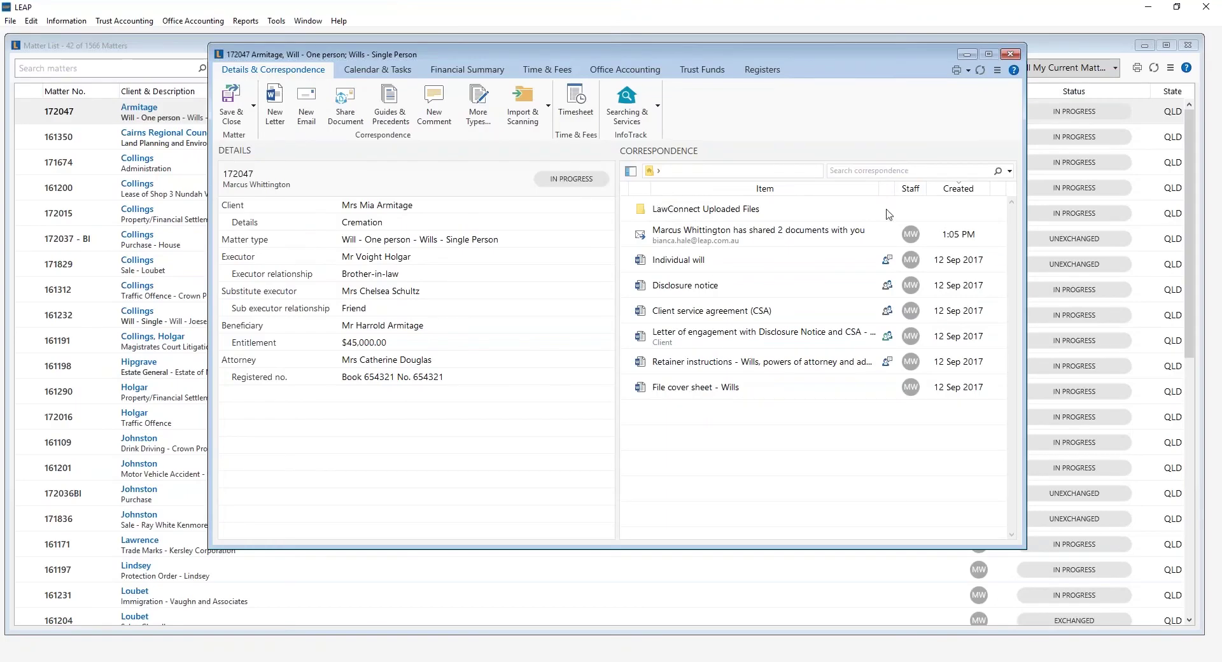
pyautogui.click(721, 214)
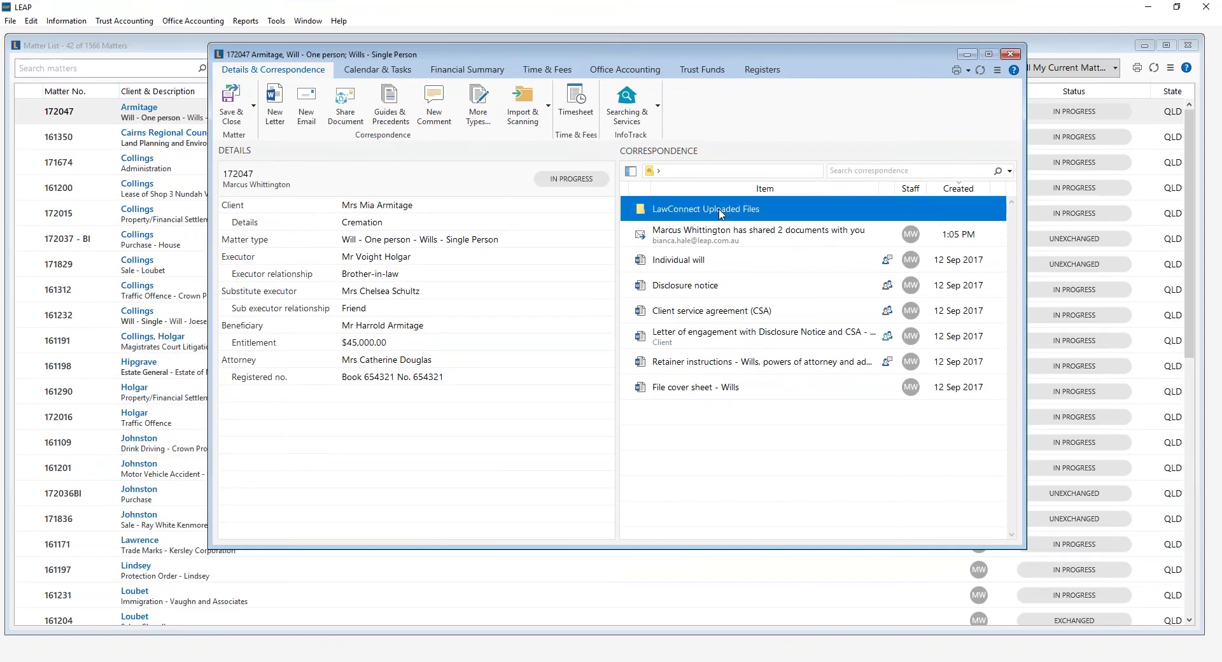
pyautogui.doubleClick(722, 214)
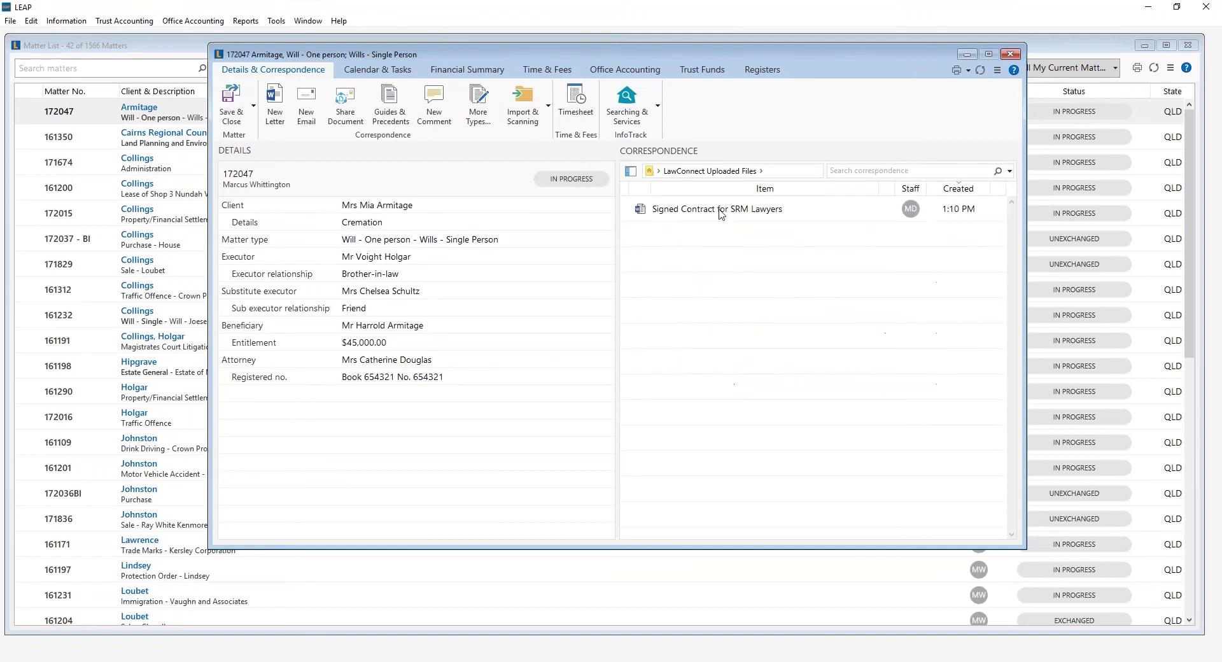
pyautogui.click(631, 172)
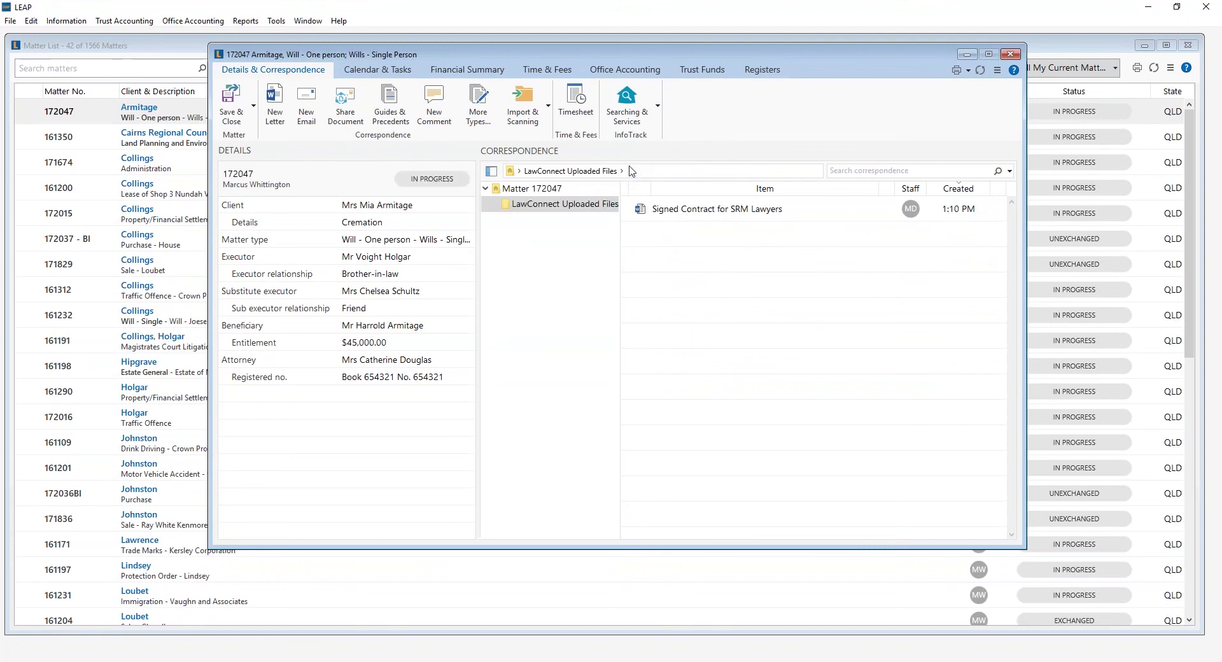
pyautogui.click(675, 212)
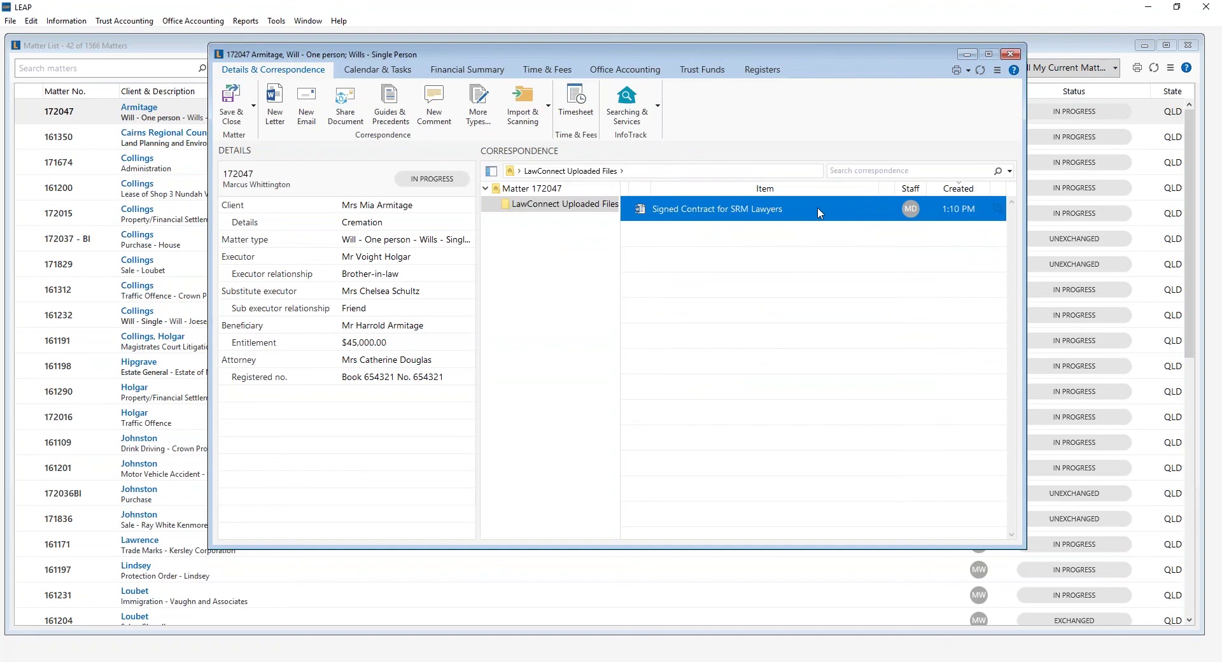
pyautogui.moveTo(819, 212); pyautogui.dragTo(503, 190)
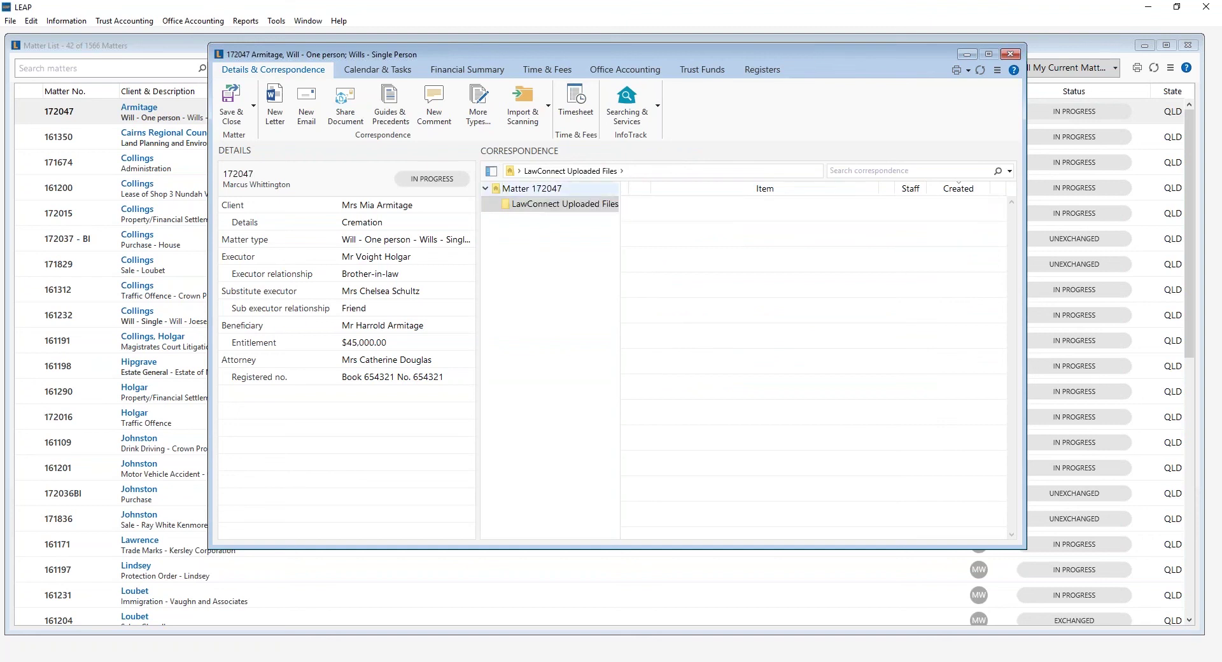
pyautogui.click(509, 188)
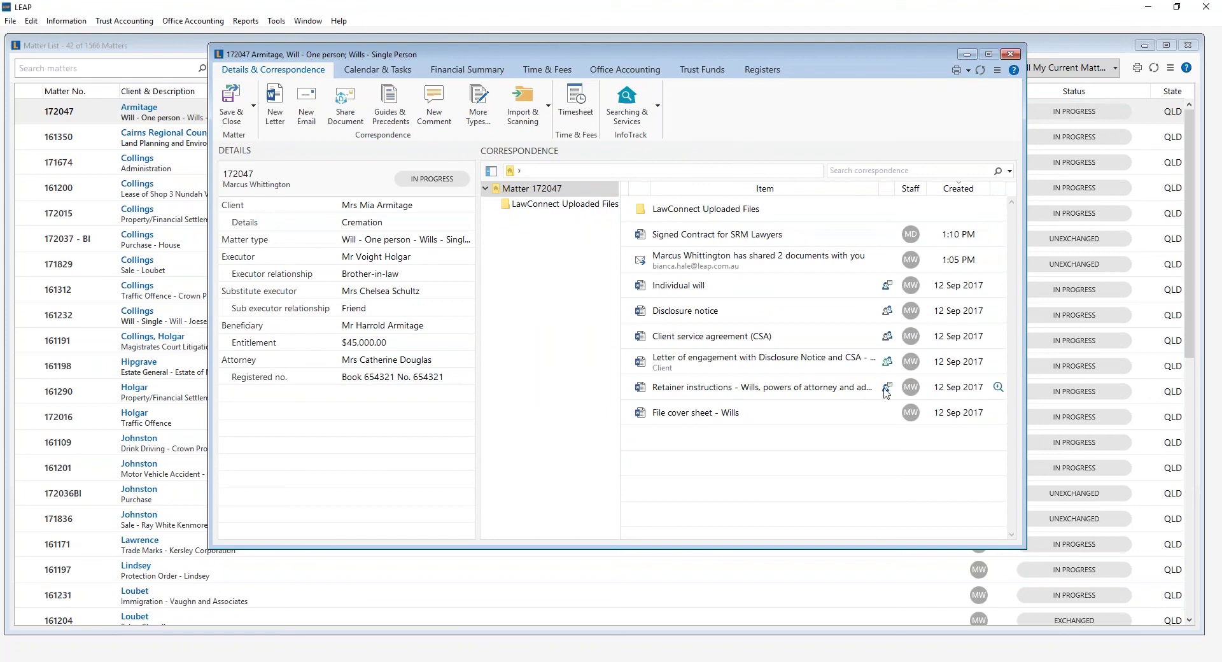
pyautogui.moveTo(885, 390)
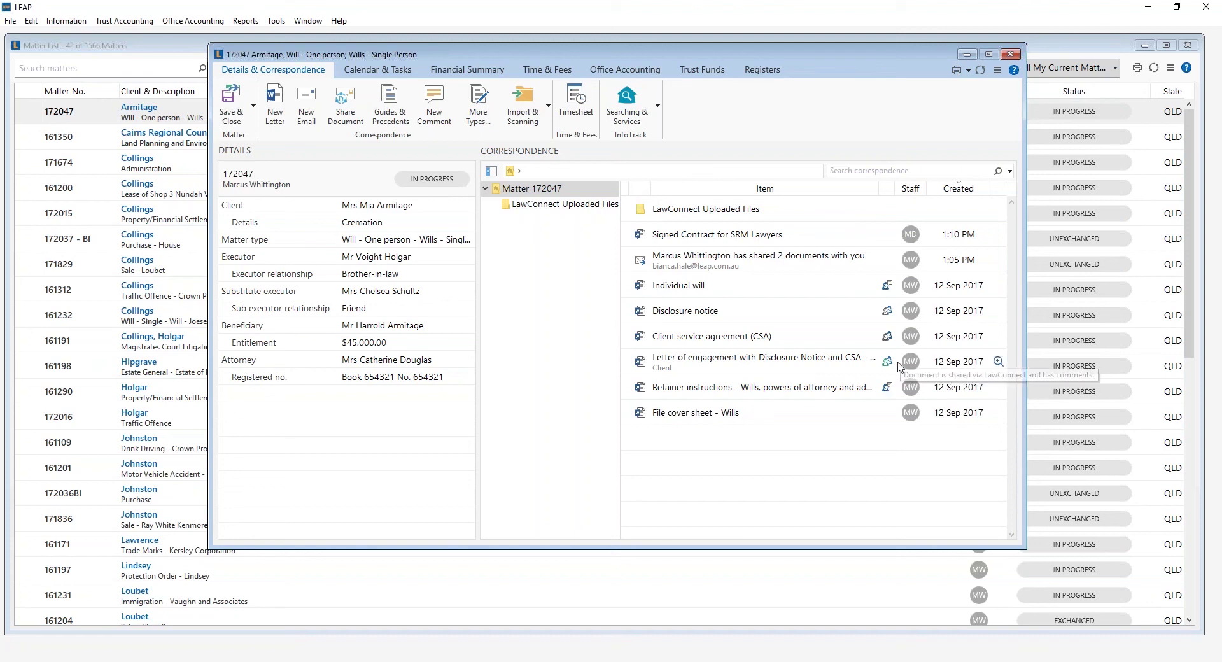
pyautogui.moveTo(891, 365)
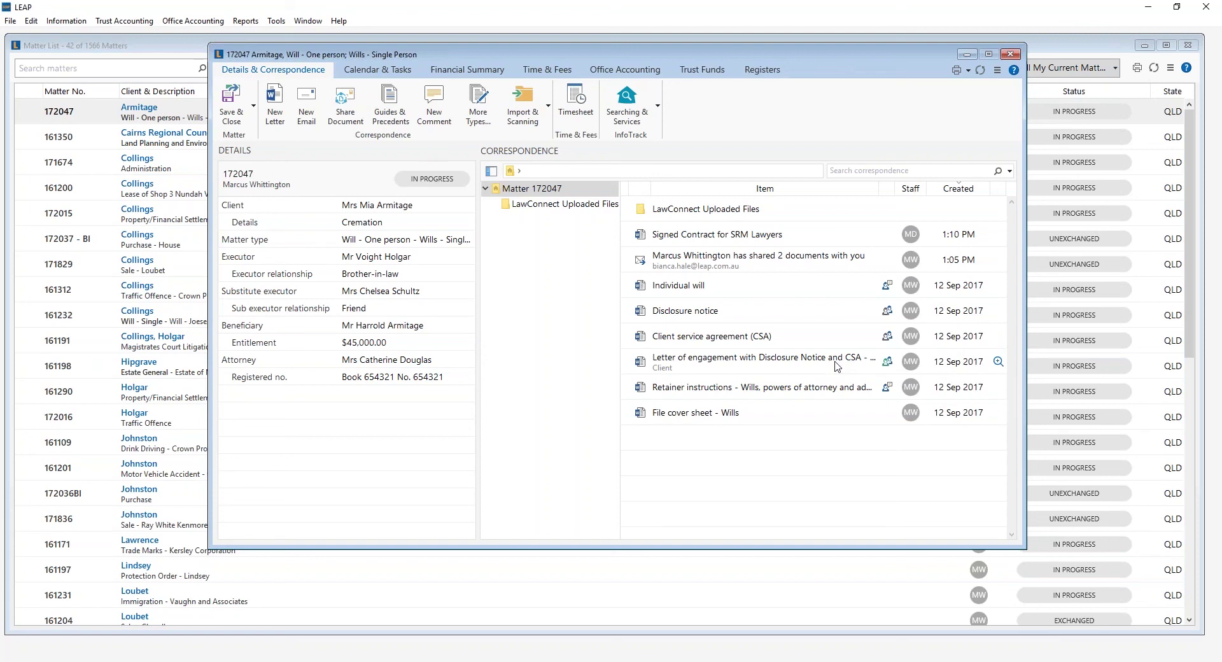
# Remove the client's LawConnect access to the Letter of engagement, leaving only its owner.
pyautogui.rightClick(836, 366)
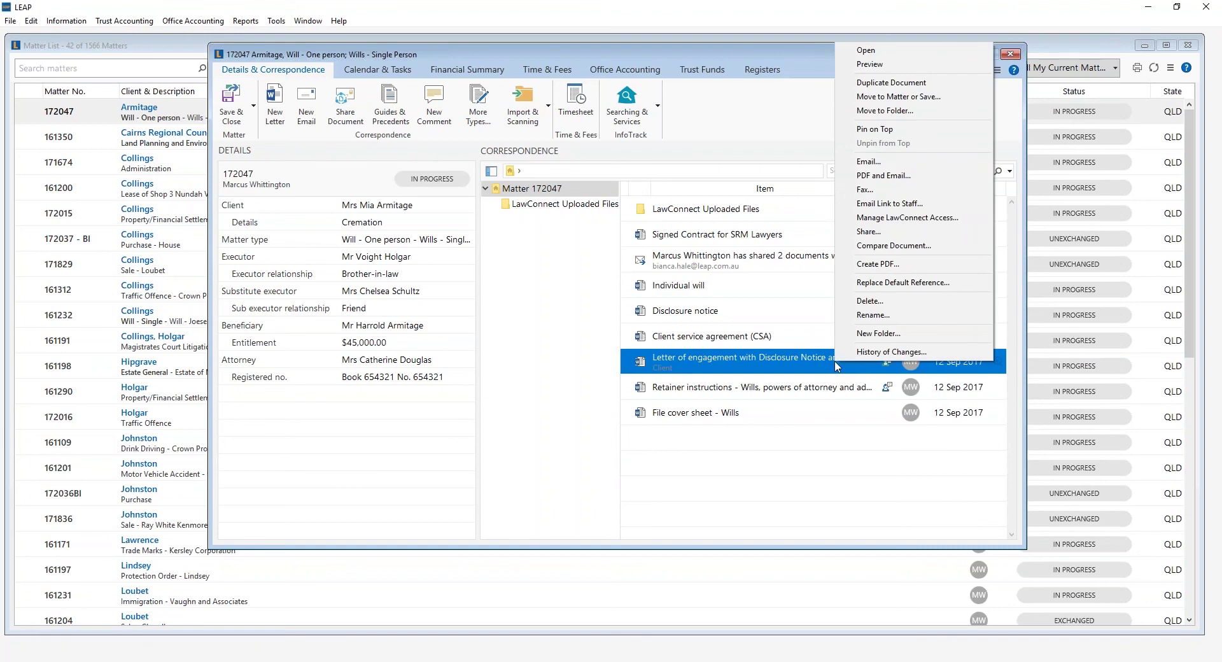
pyautogui.click(909, 218)
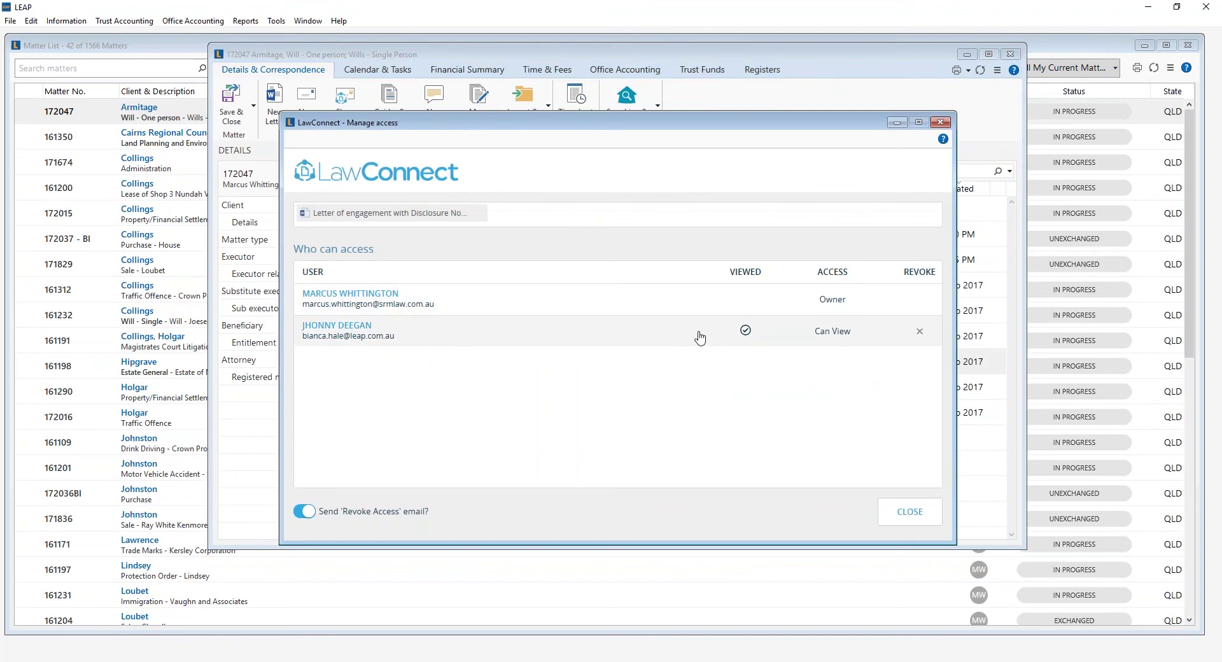
pyautogui.click(919, 333)
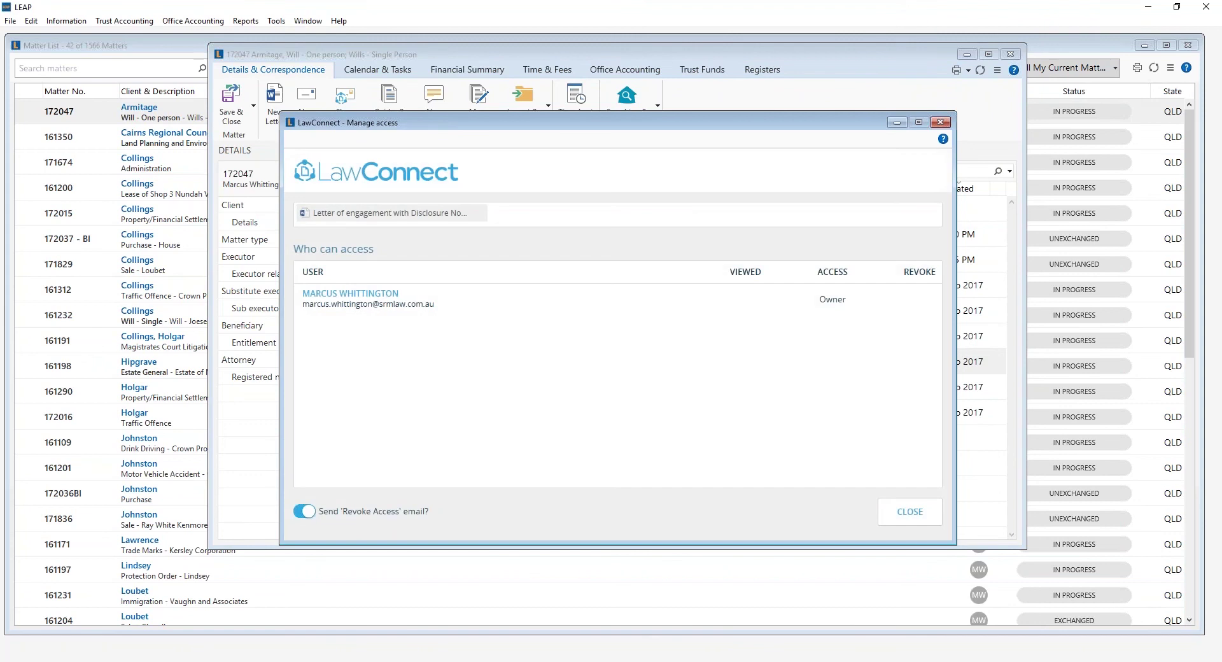
pyautogui.click(909, 519)
pyautogui.click(910, 515)
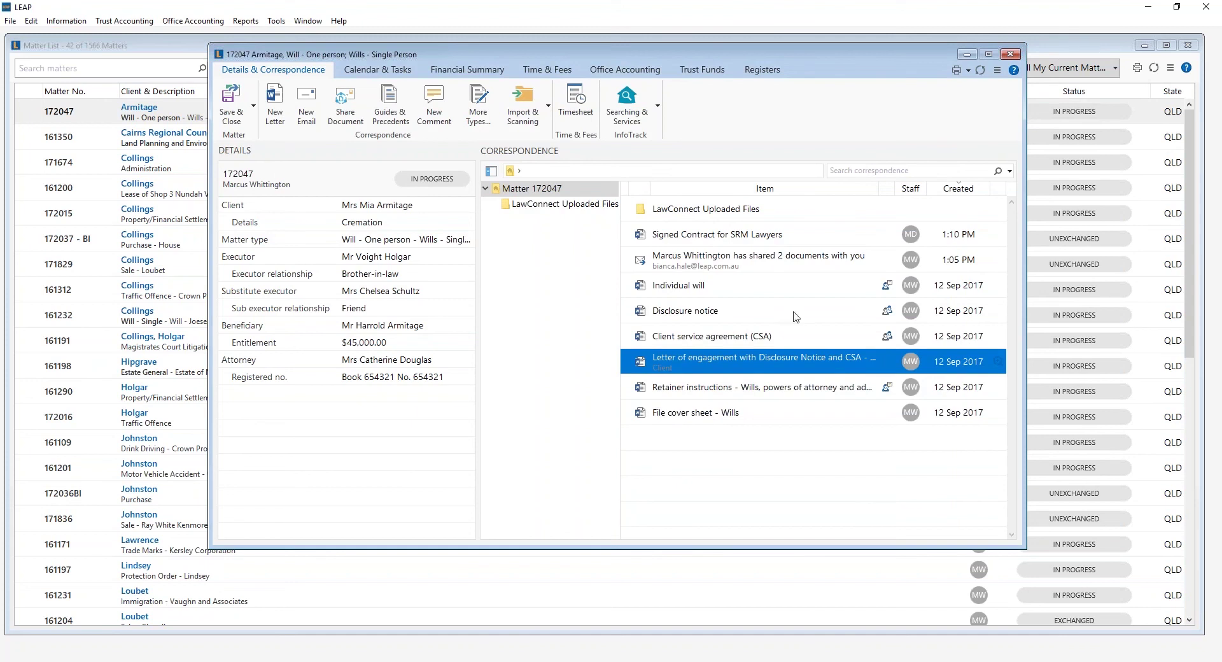
# Launch LawConnect Admin from LEAP's Tools menu to reach the lawyer portal.
pyautogui.click(276, 21)
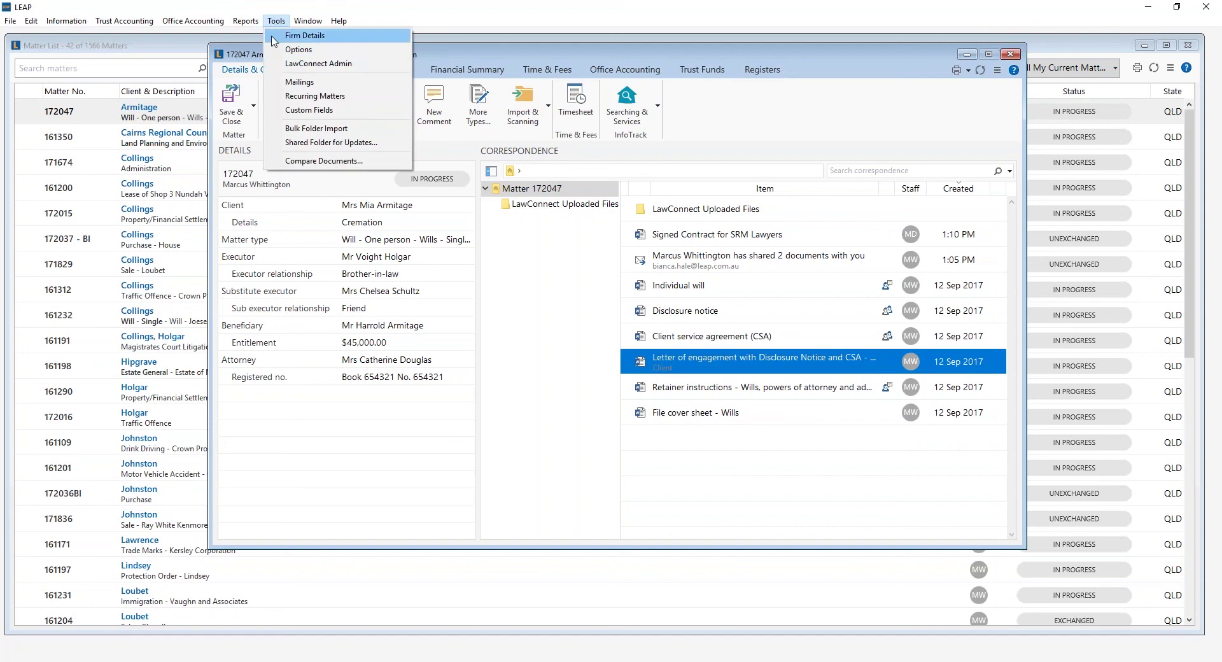
pyautogui.click(386, 68)
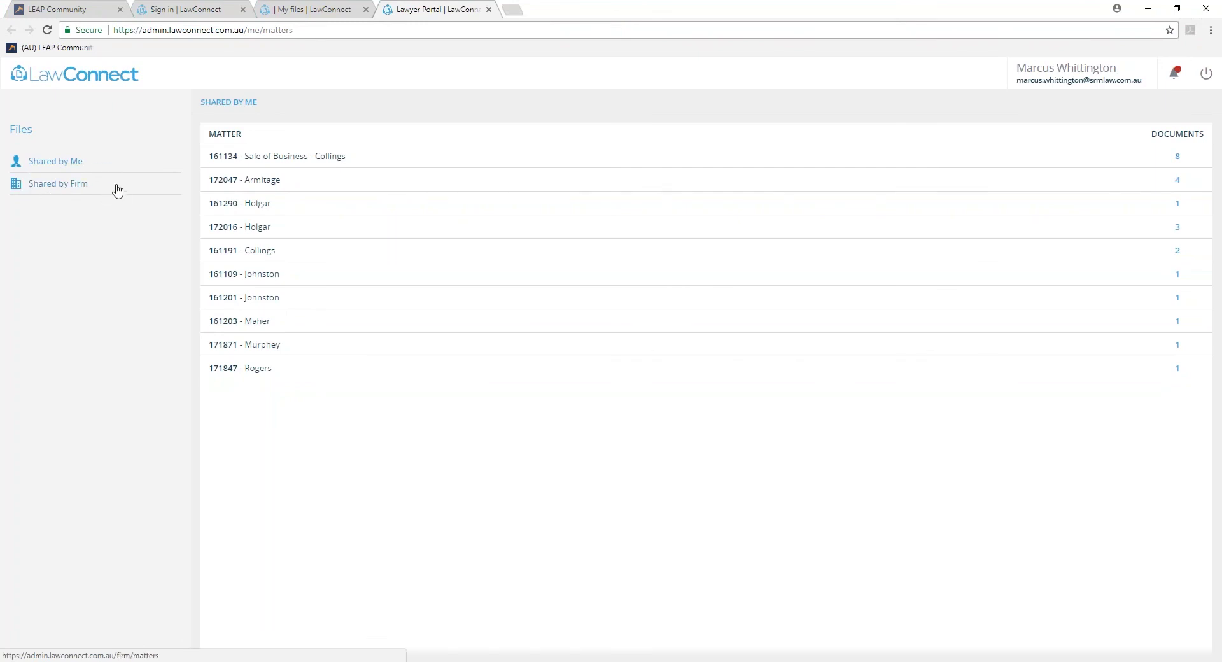
pyautogui.click(243, 184)
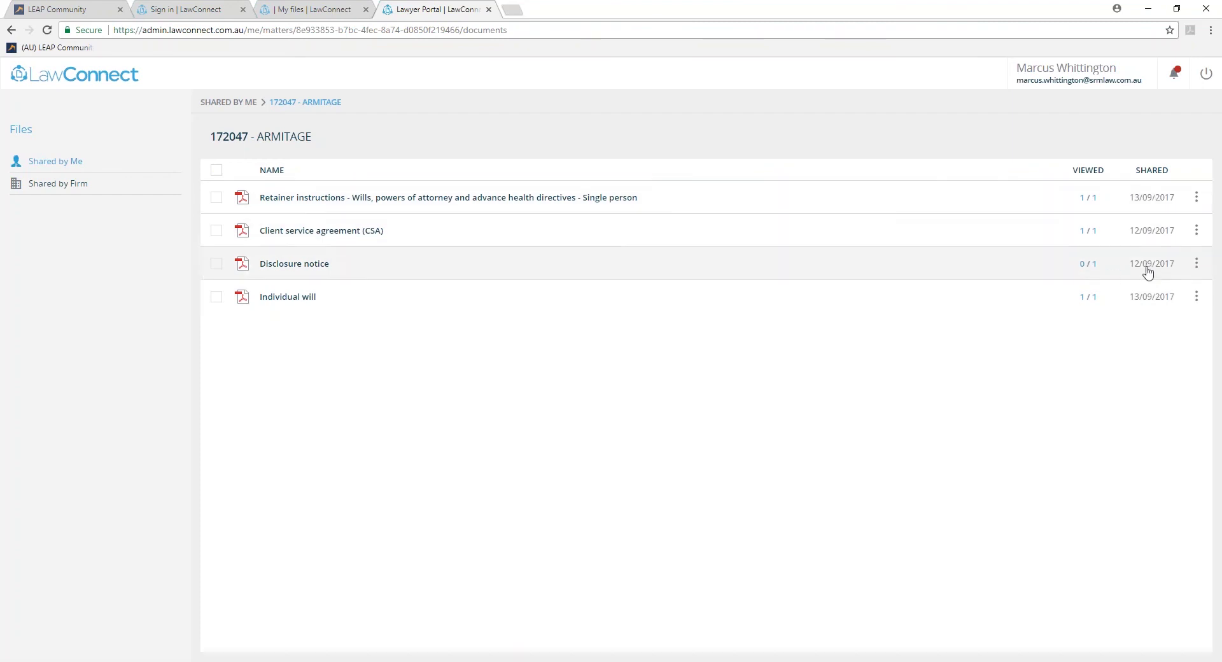
pyautogui.click(1197, 199)
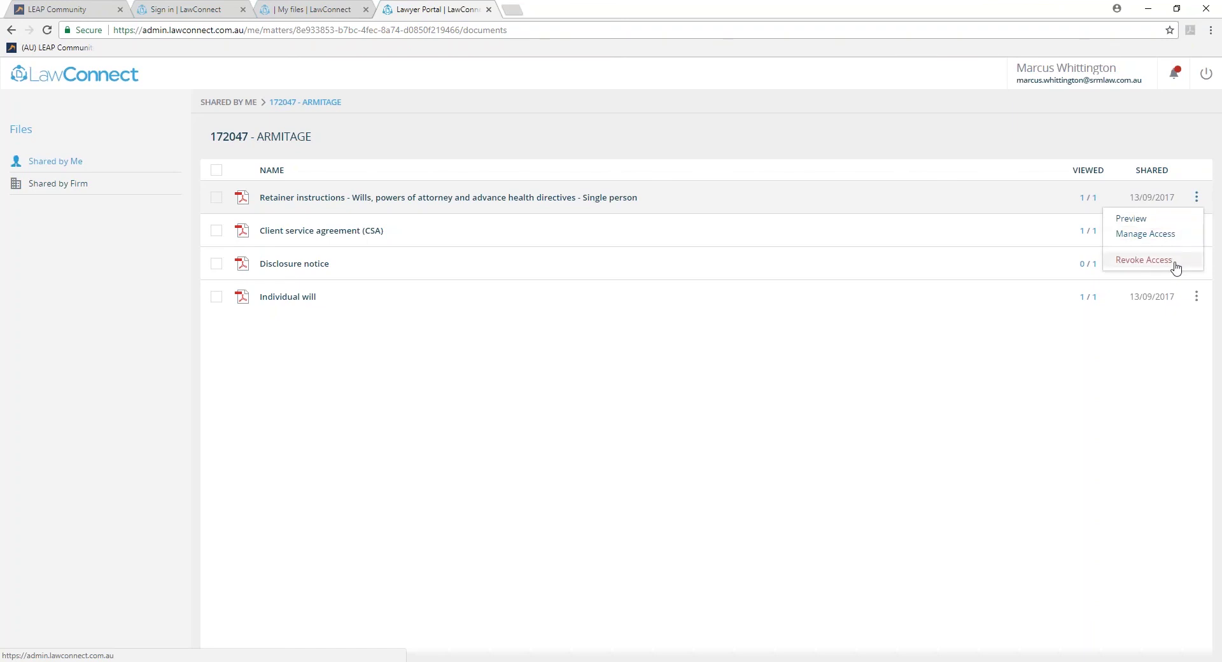
pyautogui.click(1174, 262)
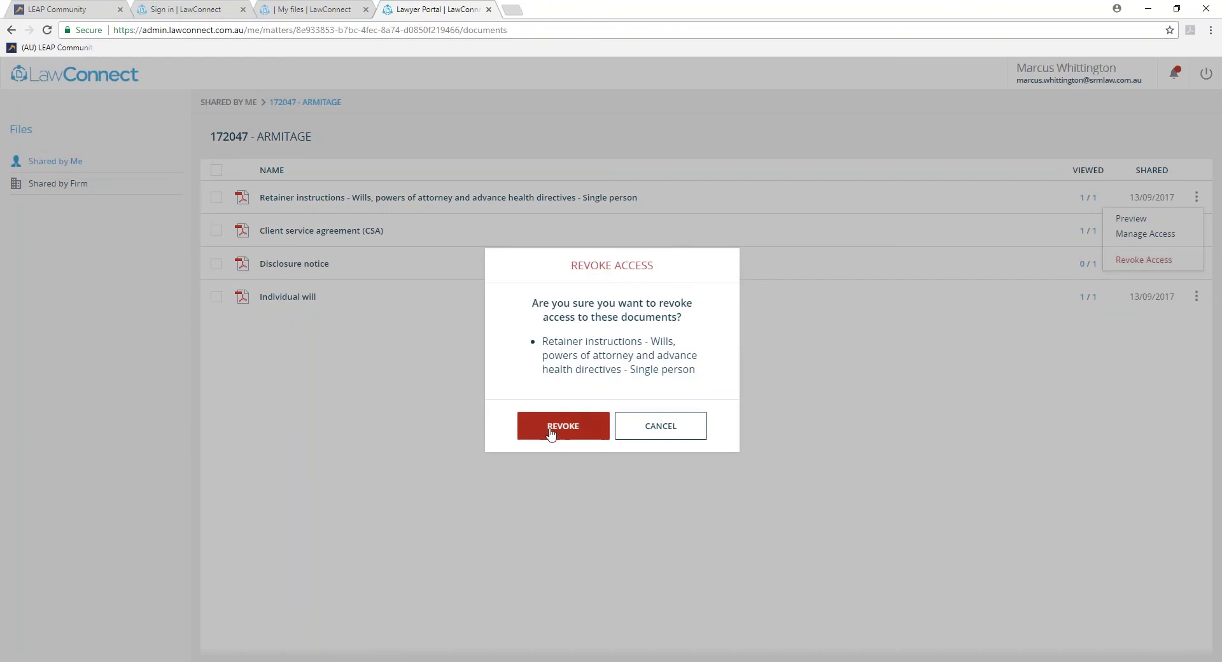
pyautogui.click(551, 431)
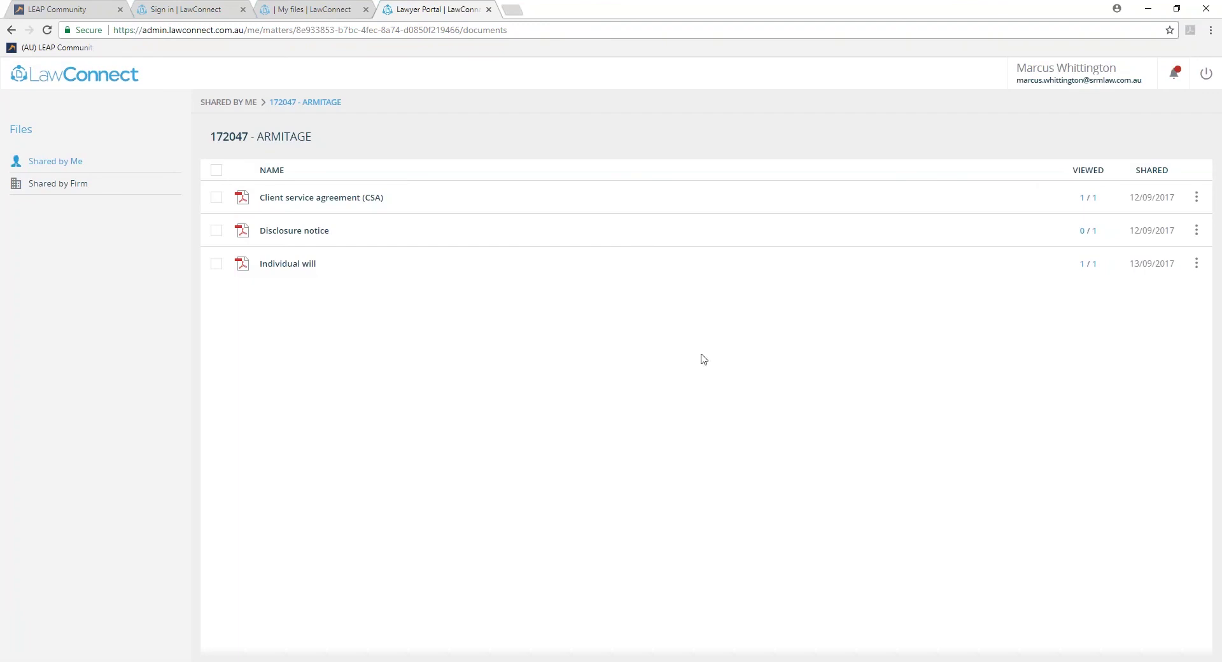
# Check who has access to the Client service agreement in LawConnect.
pyautogui.click(1197, 200)
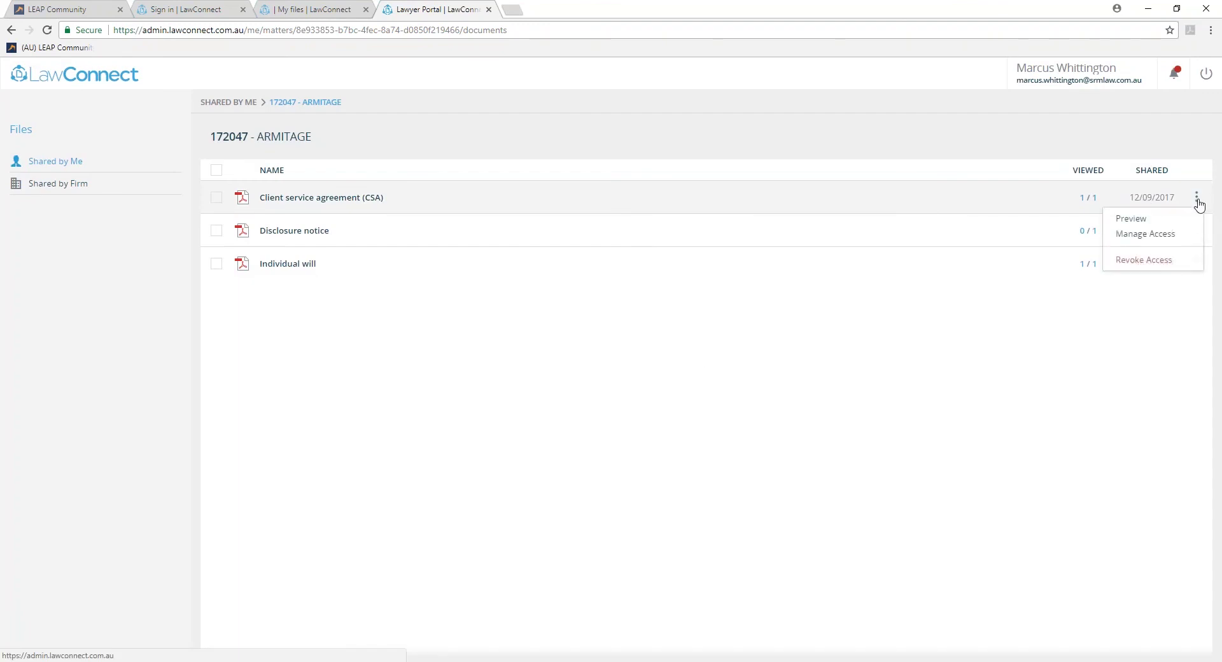
pyautogui.click(1146, 234)
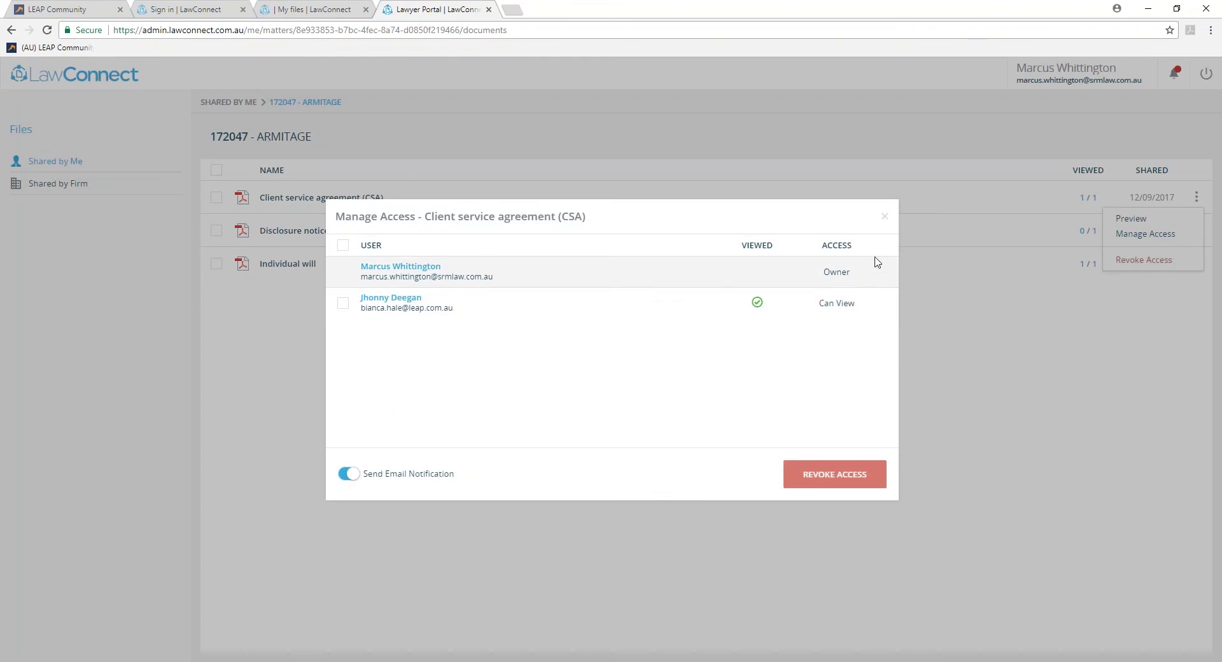
pyautogui.click(886, 217)
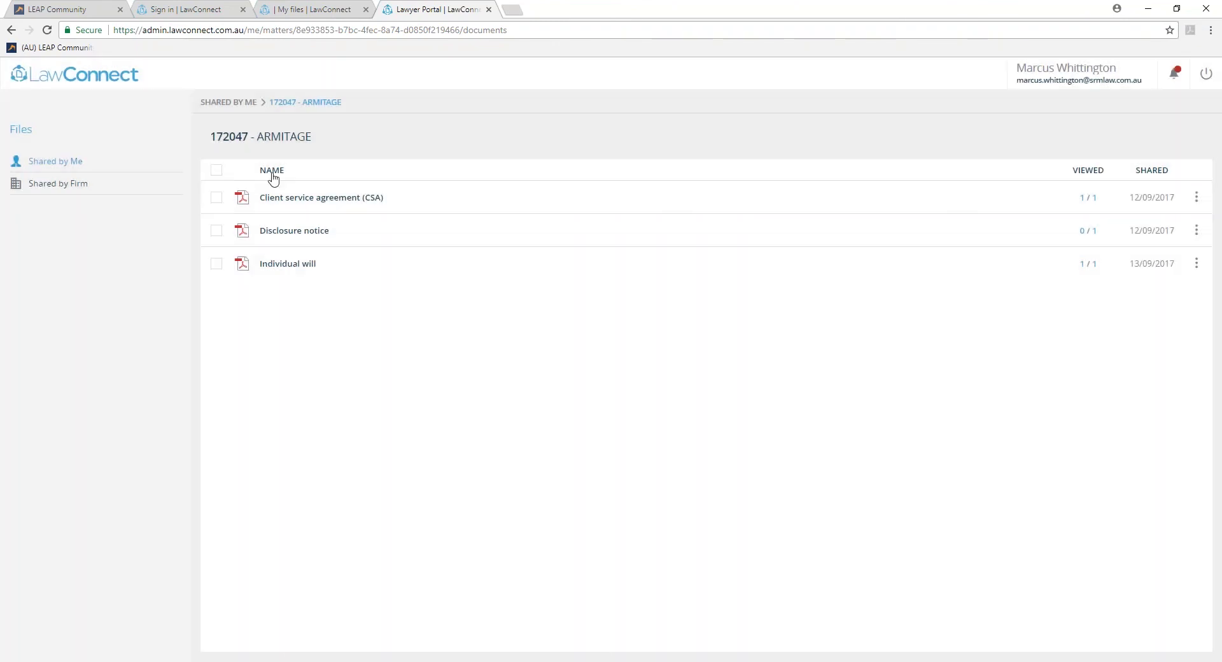
pyautogui.click(216, 170)
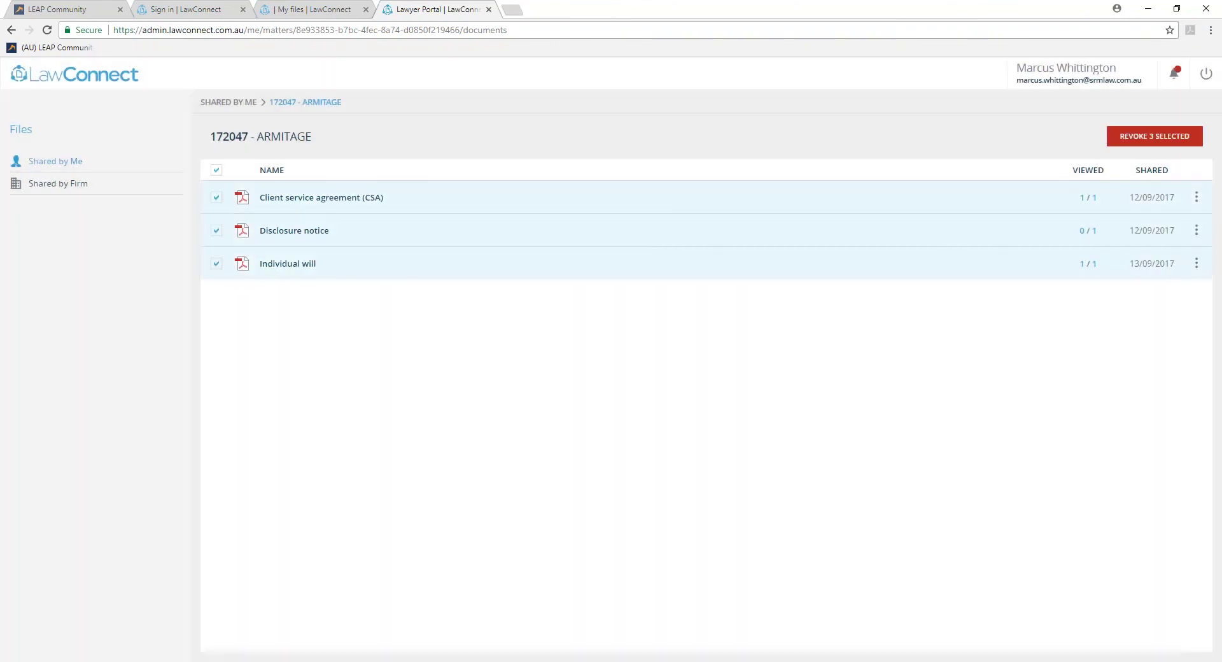
pyautogui.click(1155, 141)
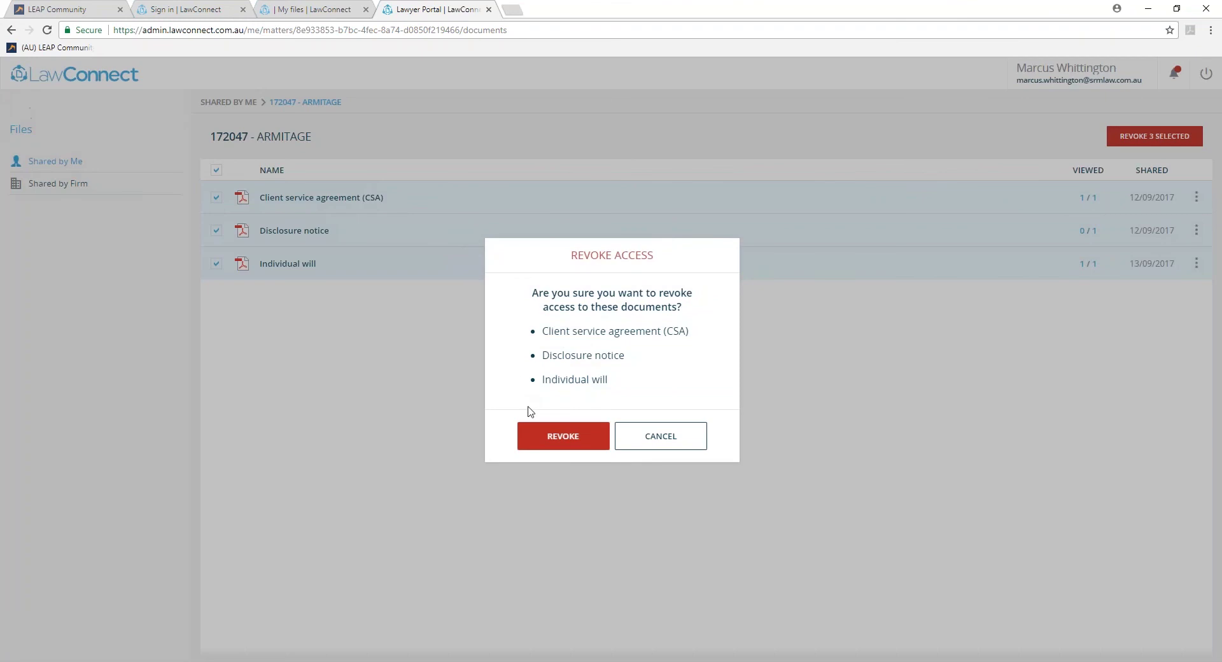
pyautogui.click(560, 437)
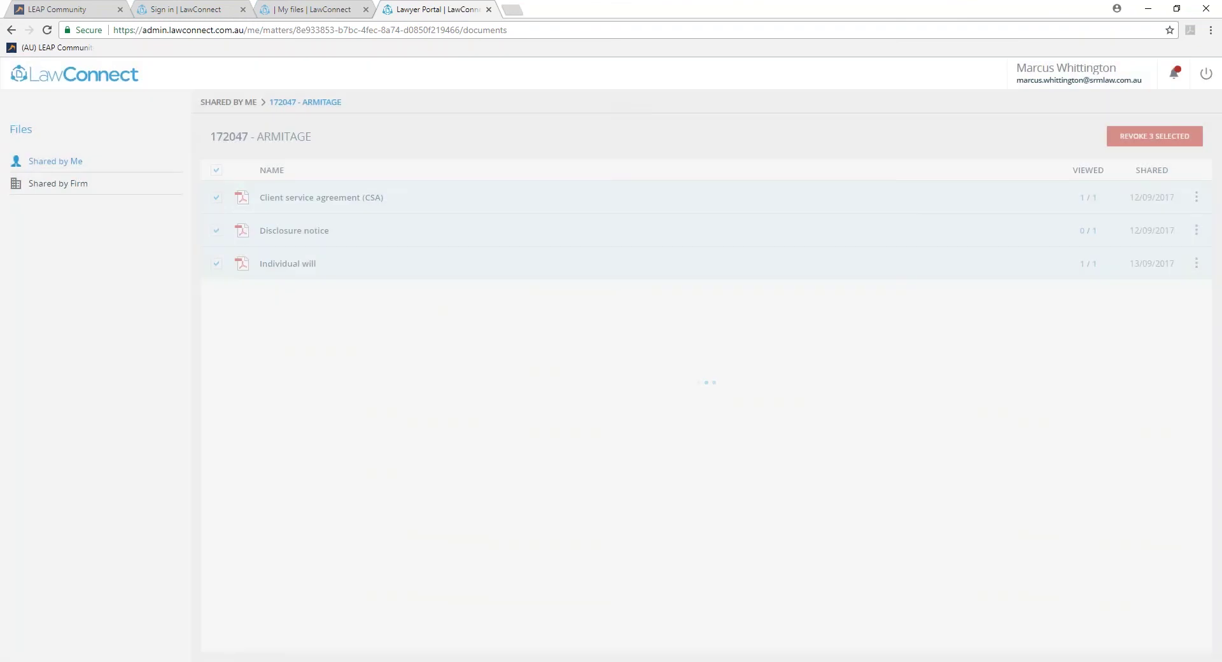
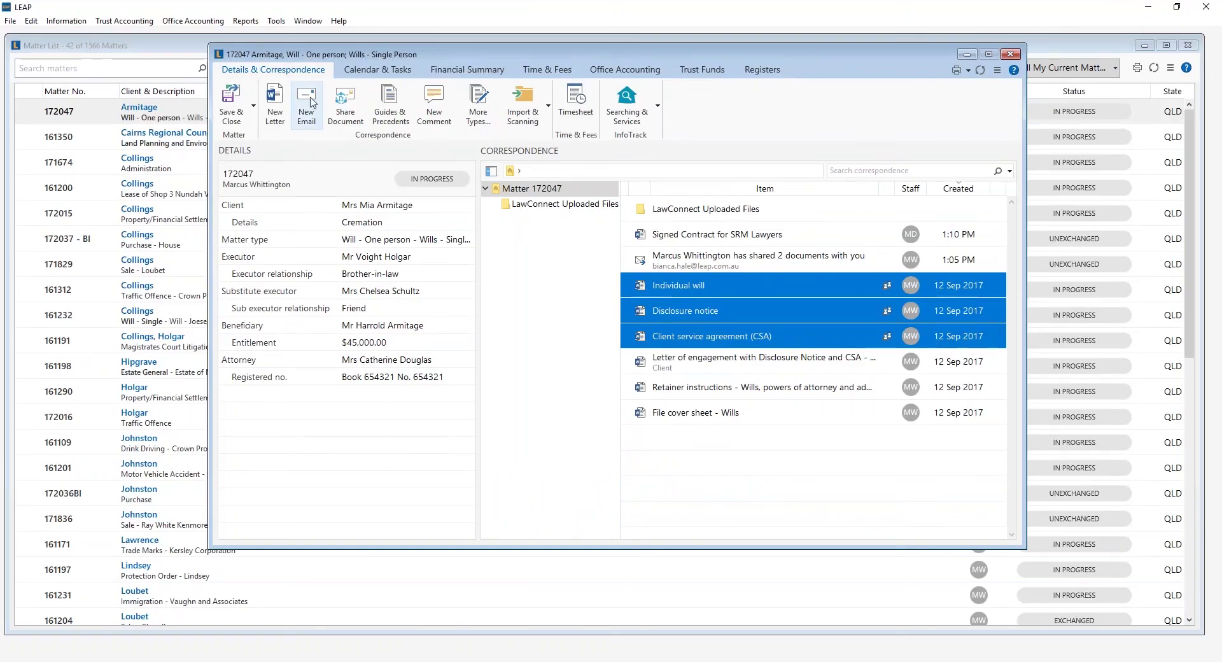
# Address a new 'Your Will' matter email to the client and begin the body with a greeting.
pyautogui.click(307, 96)
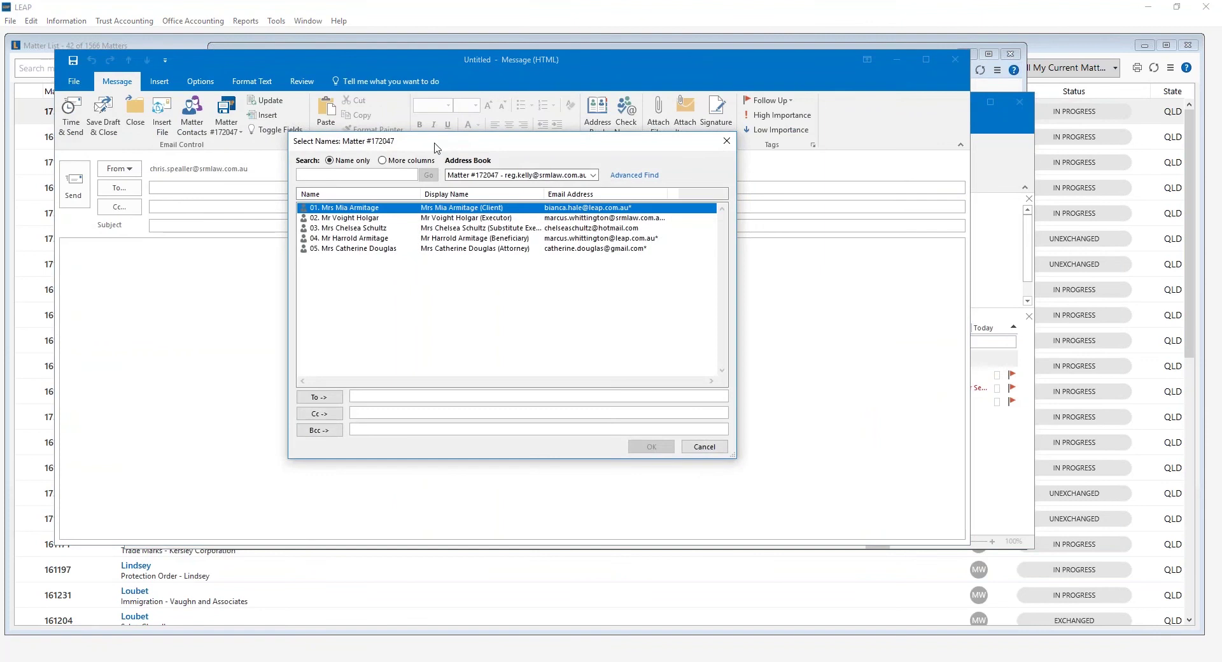
pyautogui.doubleClick(491, 212)
pyautogui.click(646, 445)
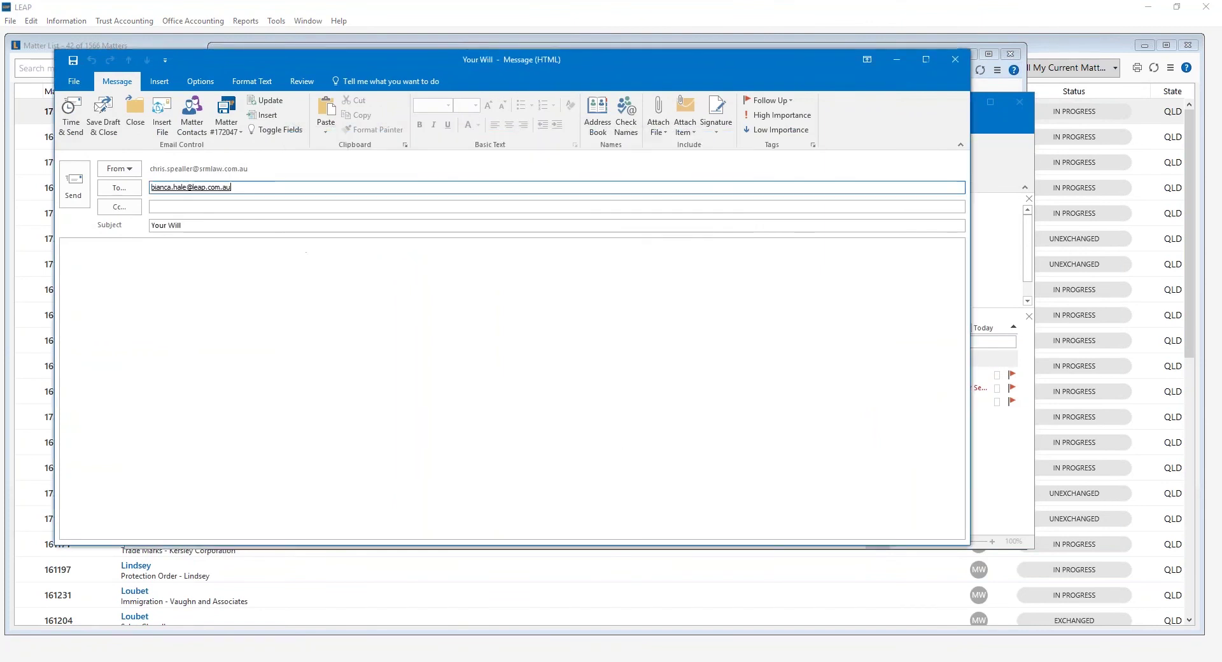
pyautogui.click(192, 247)
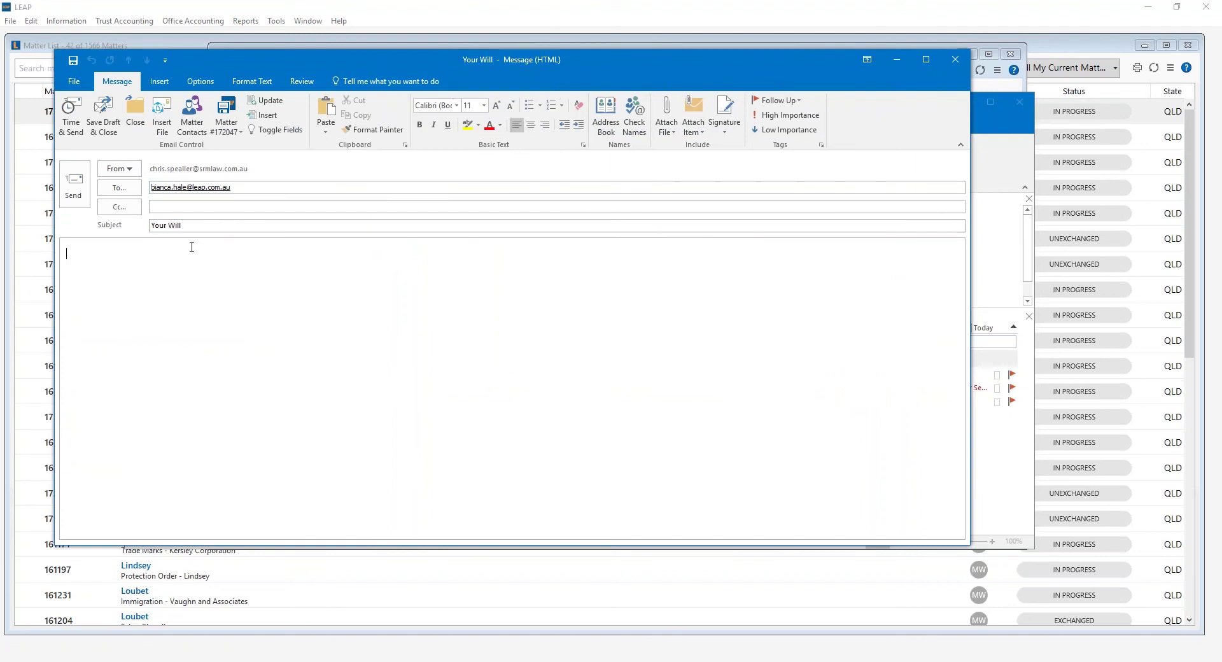
pyautogui.write('Dear Bianca,')
# Insert the Signed Contract for SRM Lawyers document into the email as a LawConnect link.
pyautogui.click(164, 121)
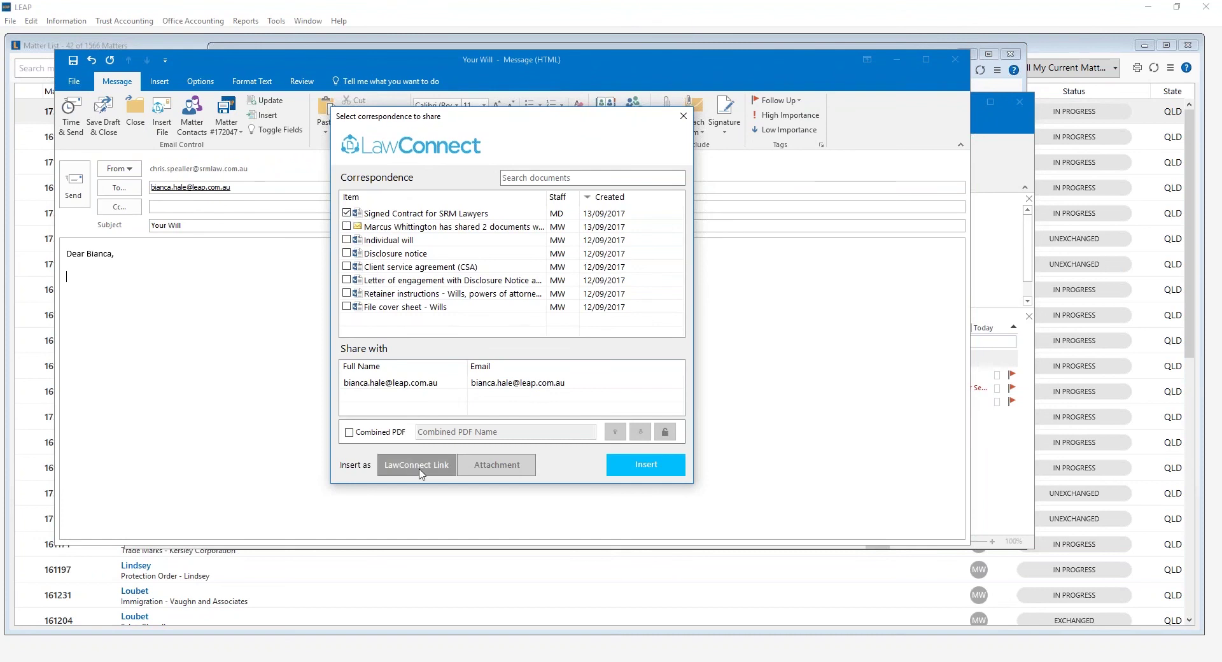
pyautogui.click(636, 471)
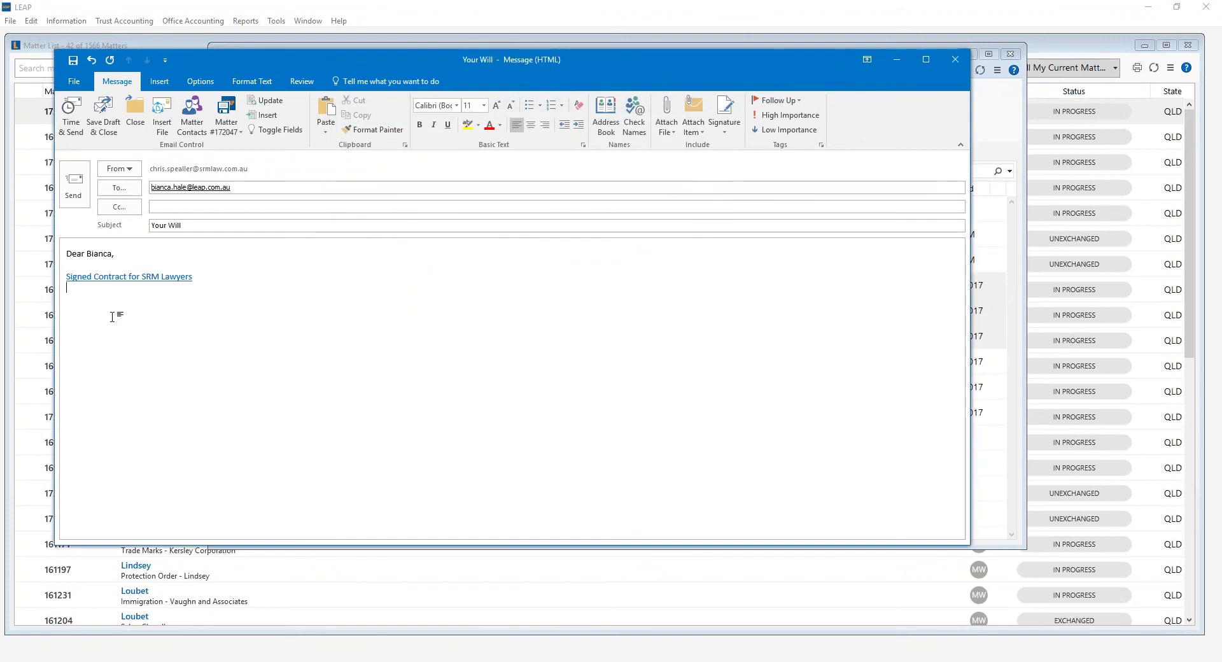
pyautogui.moveTo(134, 282)
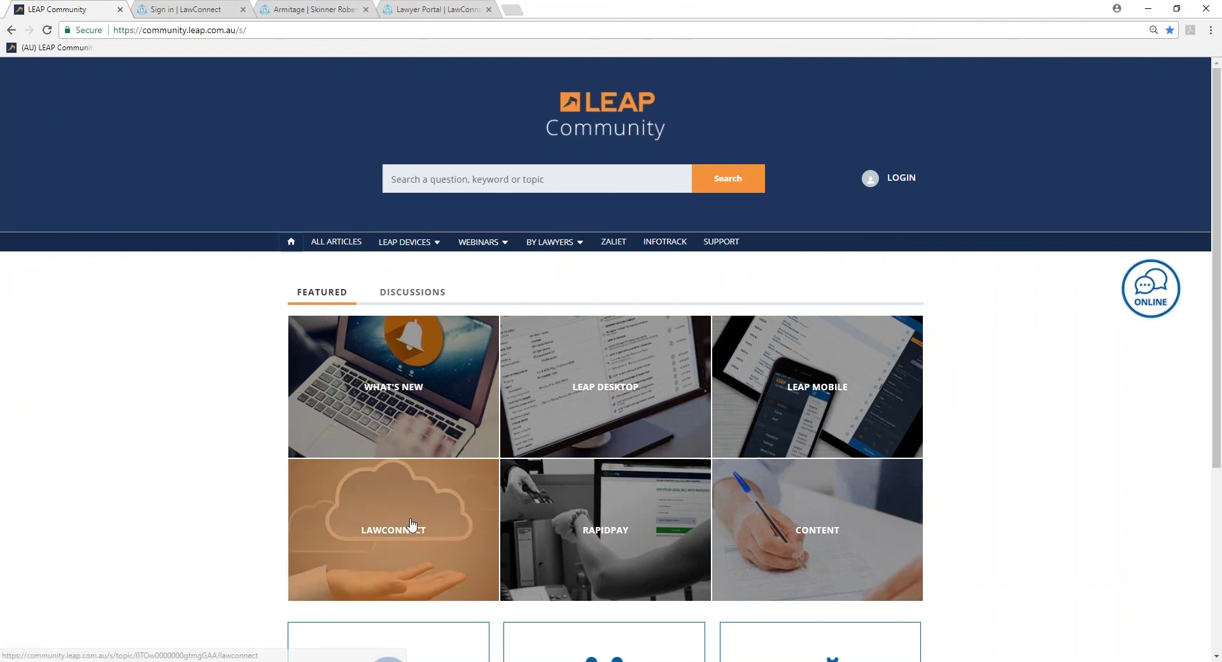
# Open the LawConnect topic in LEAP Community, browse its articles, and show the Webinars options.
pyautogui.click(399, 562)
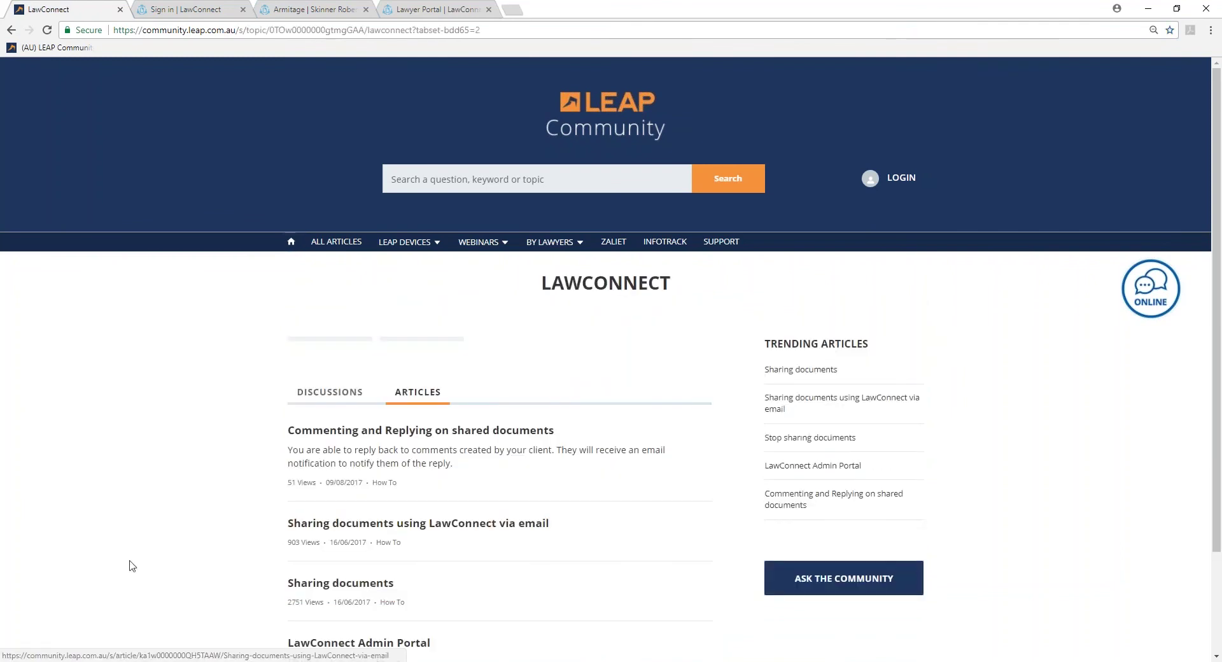
pyautogui.scroll(-2, 205, 553)
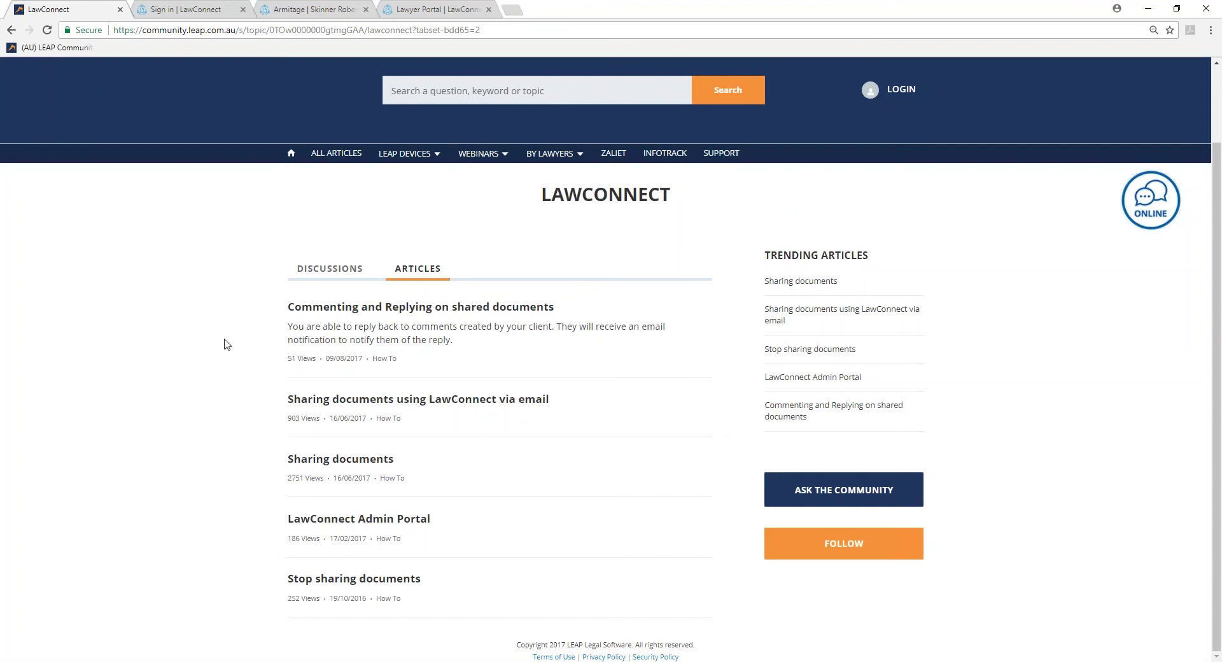
pyautogui.click(494, 159)
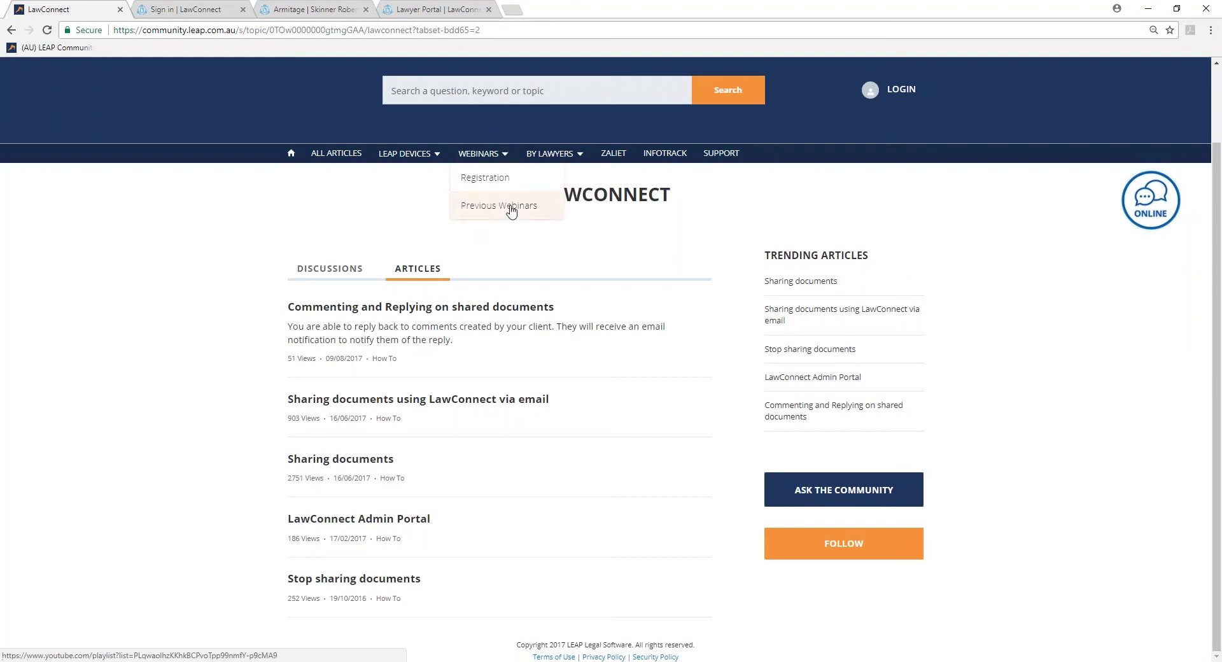